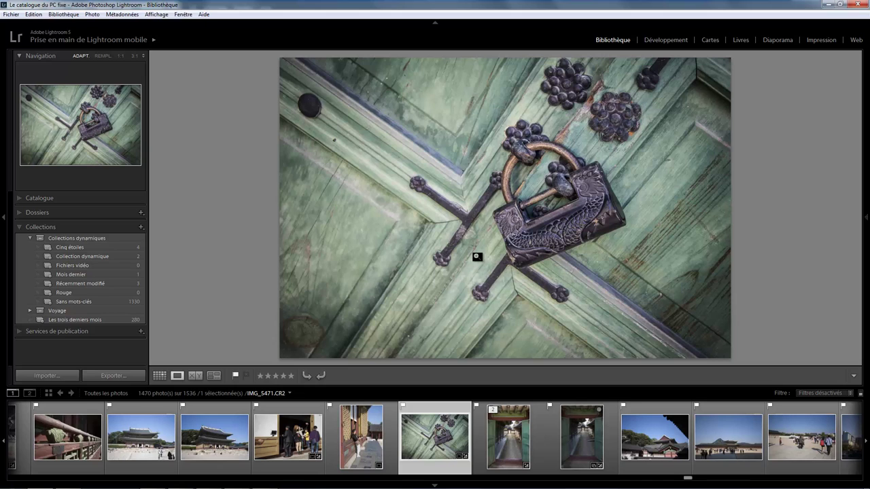
Step: Start a new smart collection inside Collections dynamiques and name it Formation
{"action": "left_click", "coordinate": [141, 227]}
{"action": "left_click", "coordinate": [182, 248]}
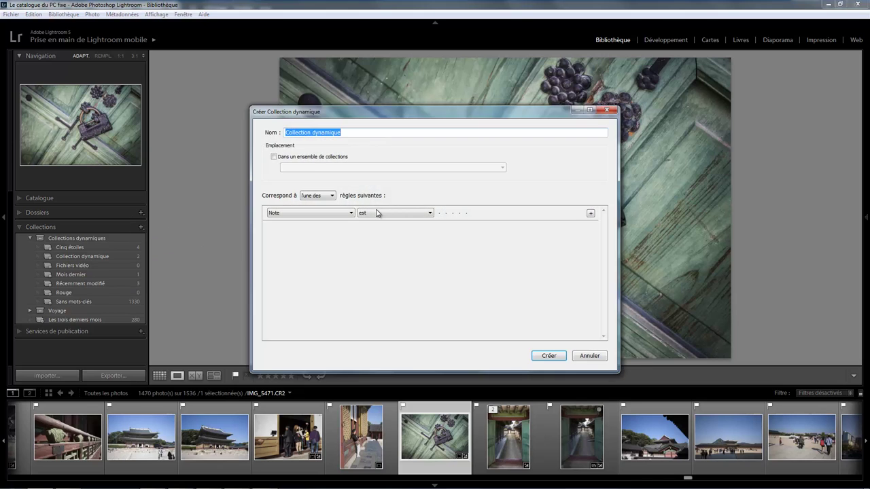
{"action": "left_click", "coordinate": [276, 157]}
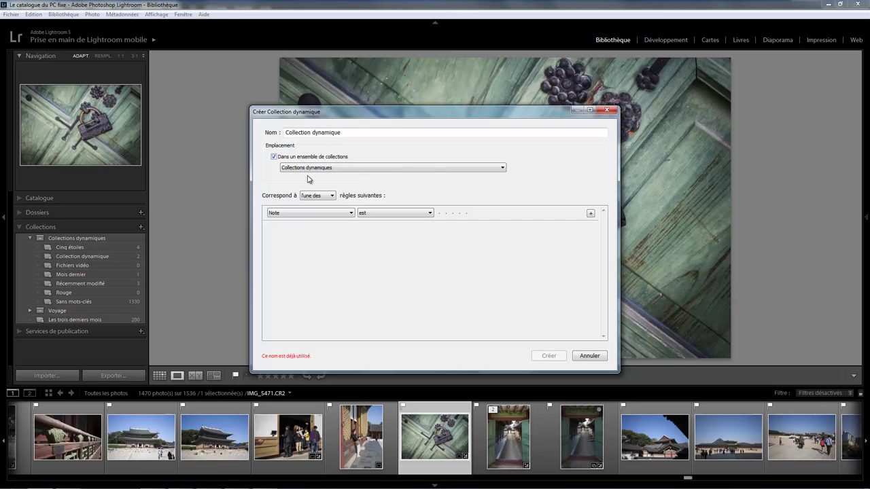
{"action": "triple_click", "coordinate": [351, 134]}
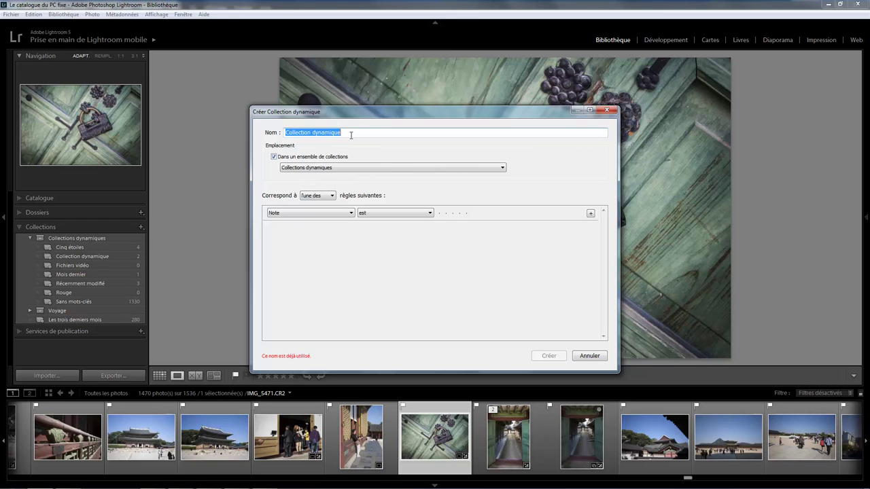
{"action": "type", "text": "Formation"}
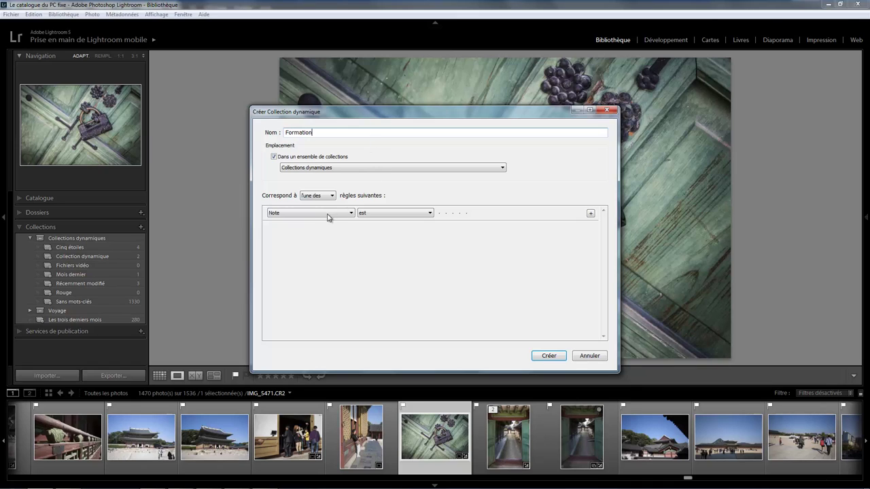
Step: Set the rule to Note est three stars and create the collection
{"action": "left_click", "coordinate": [445, 215]}
{"action": "left_click", "coordinate": [453, 215]}
{"action": "left_click", "coordinate": [459, 215]}
{"action": "left_click", "coordinate": [452, 215]}
{"action": "left_click", "coordinate": [440, 215]}
{"action": "left_click", "coordinate": [452, 215]}
{"action": "left_click", "coordinate": [466, 215]}
{"action": "left_click", "coordinate": [454, 216]}
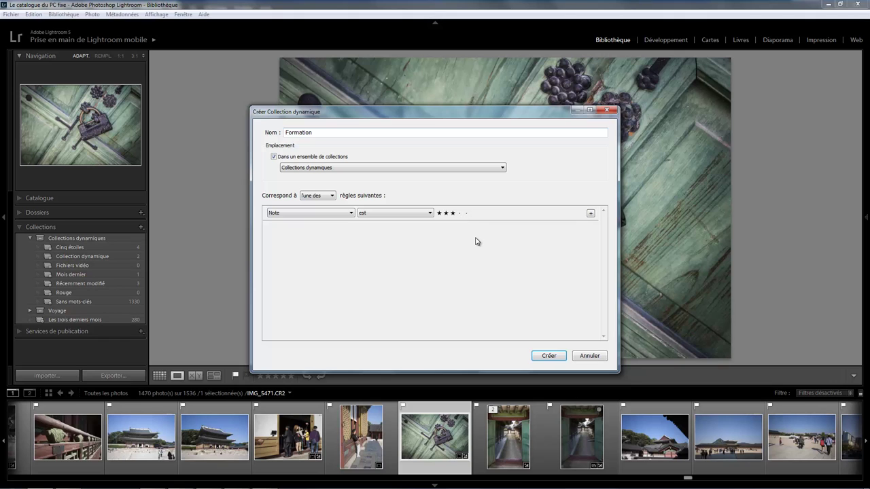
{"action": "left_click", "coordinate": [550, 356]}
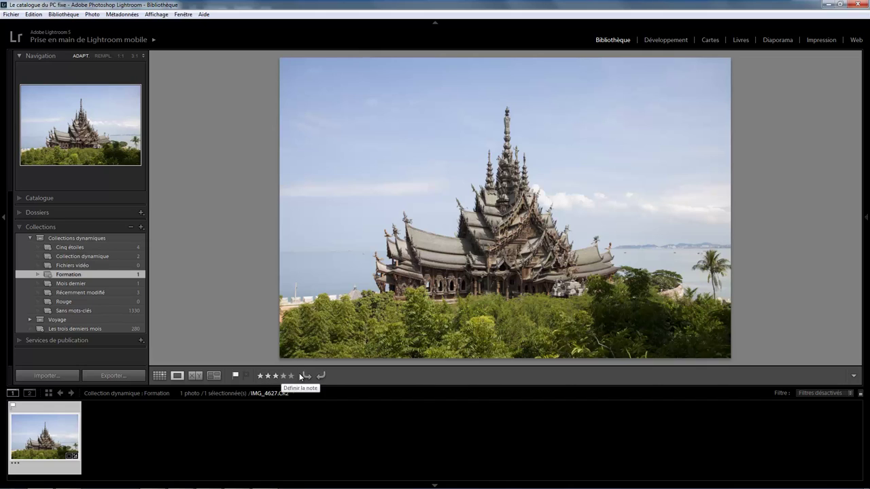
Step: Toggle the star rating control in the toolbar, leaving it shown
{"action": "left_click", "coordinate": [855, 376]}
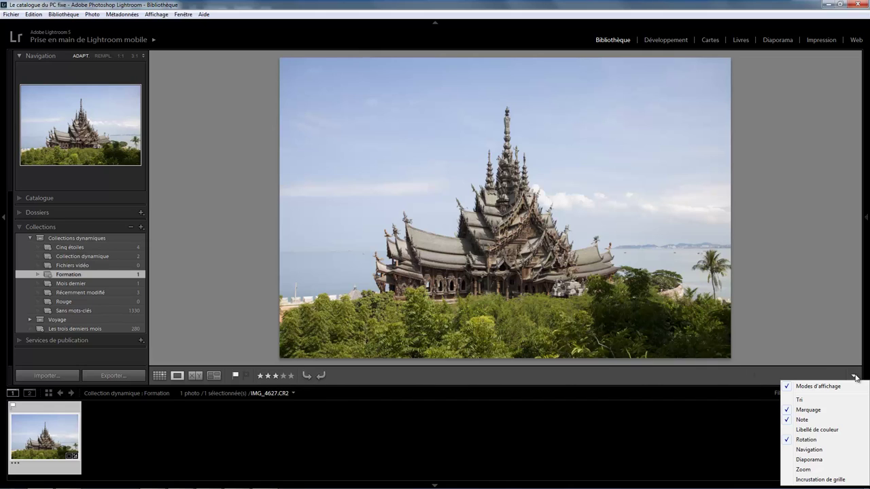
{"action": "left_click", "coordinate": [803, 419]}
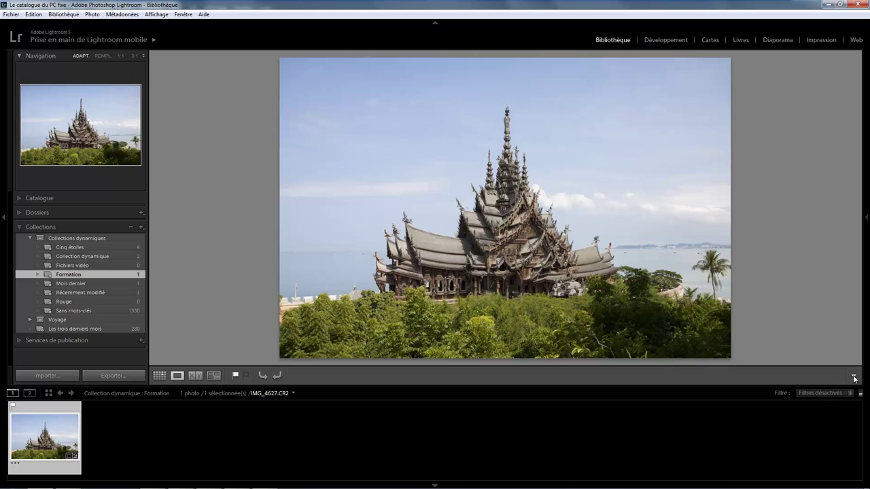
{"action": "left_click", "coordinate": [854, 376]}
{"action": "left_click", "coordinate": [802, 419]}
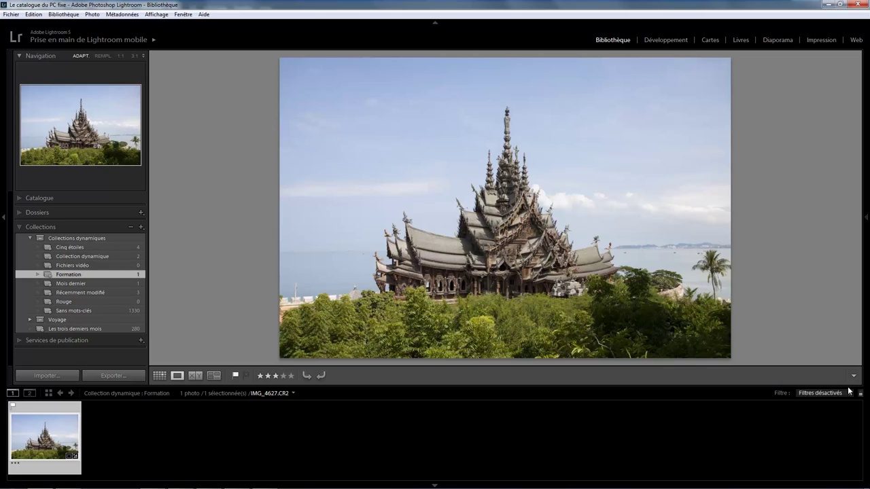
{"action": "left_click", "coordinate": [855, 376]}
{"action": "left_click", "coordinate": [802, 420]}
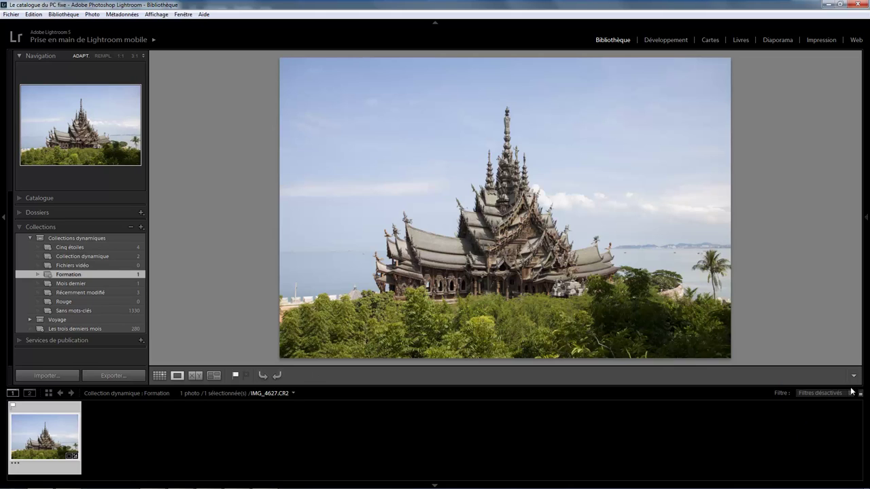
{"action": "left_click", "coordinate": [853, 376]}
{"action": "left_click", "coordinate": [796, 419]}
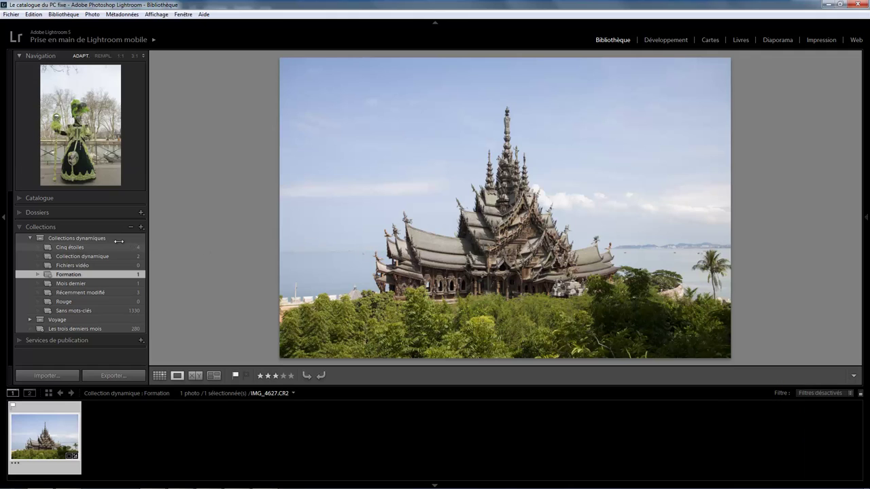
Step: Rate carved-wood photo IMG_4642 from the 2014 folder three stars, then view Formation
{"action": "left_click", "coordinate": [33, 212]}
{"action": "left_click", "coordinate": [45, 264]}
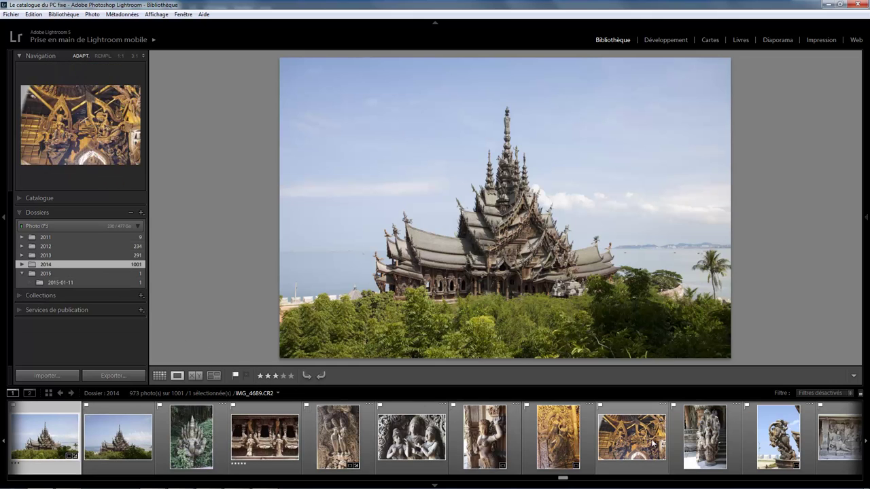
{"action": "left_click", "coordinate": [266, 441]}
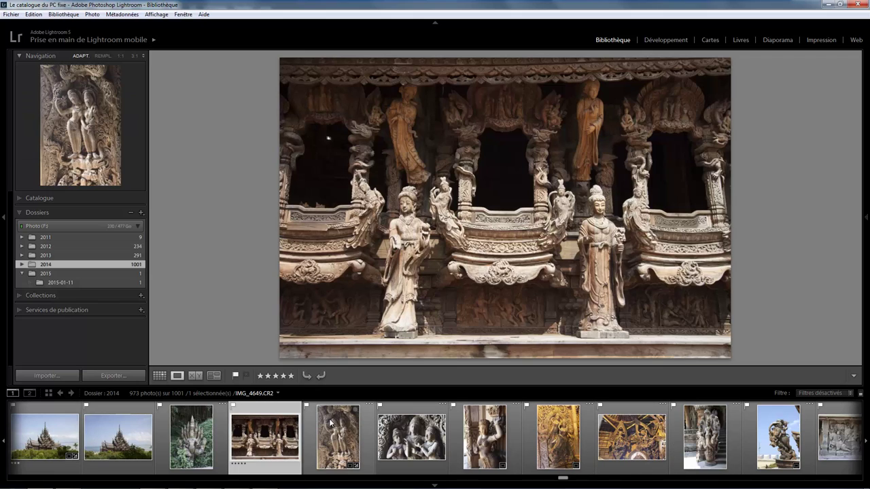
{"action": "left_click", "coordinate": [276, 376]}
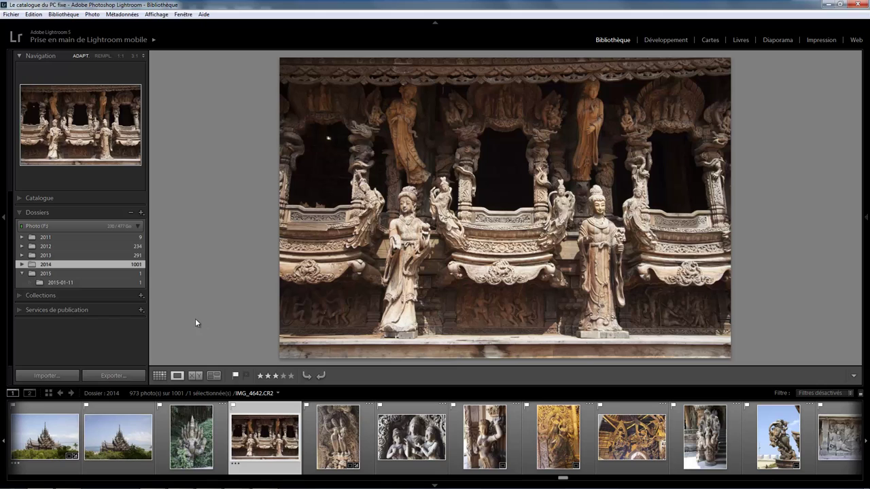
{"action": "left_click", "coordinate": [20, 296]}
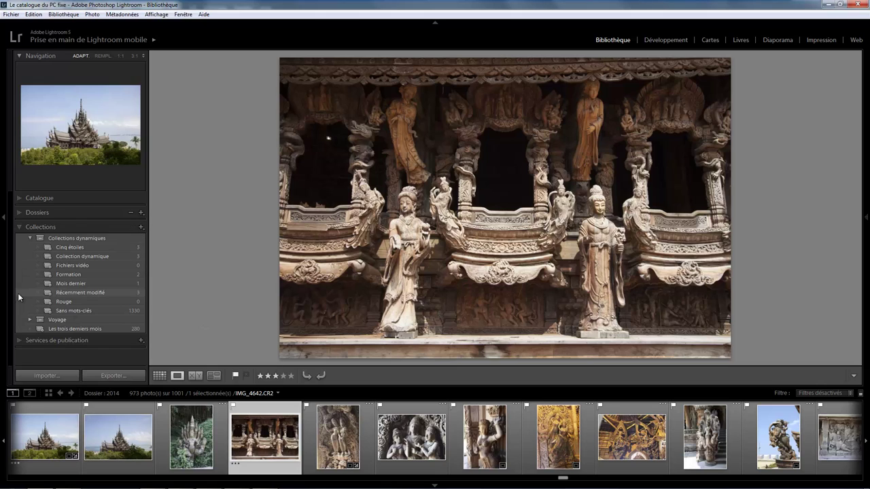
{"action": "left_click", "coordinate": [68, 274]}
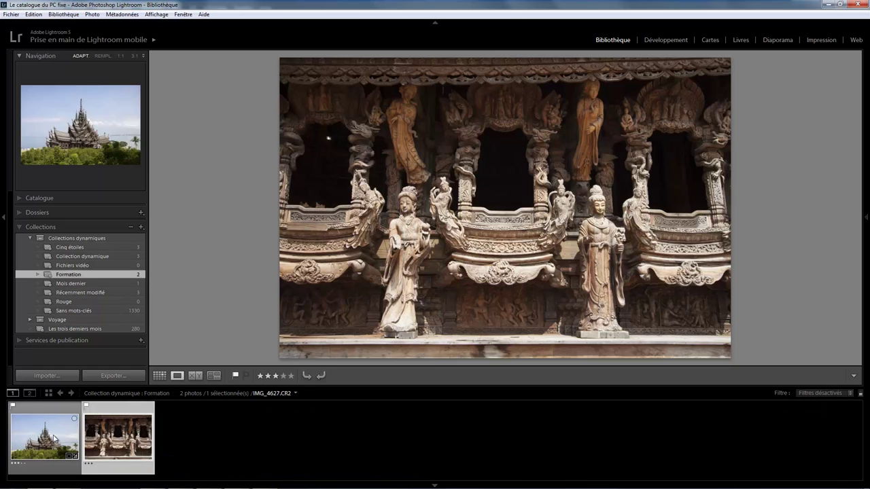
Step: Change Formation's rating rule to 'est dans la plage' three to five stars and browse results
{"action": "right_click", "coordinate": [112, 275]}
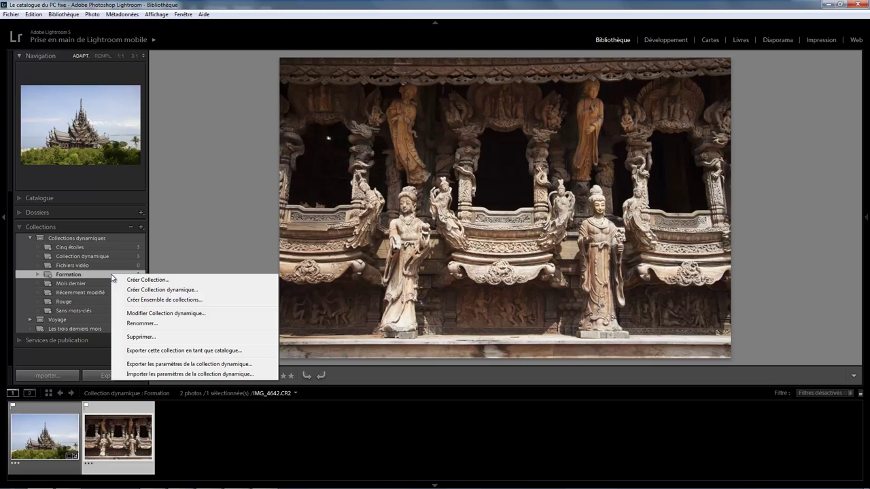
{"action": "left_click", "coordinate": [170, 314]}
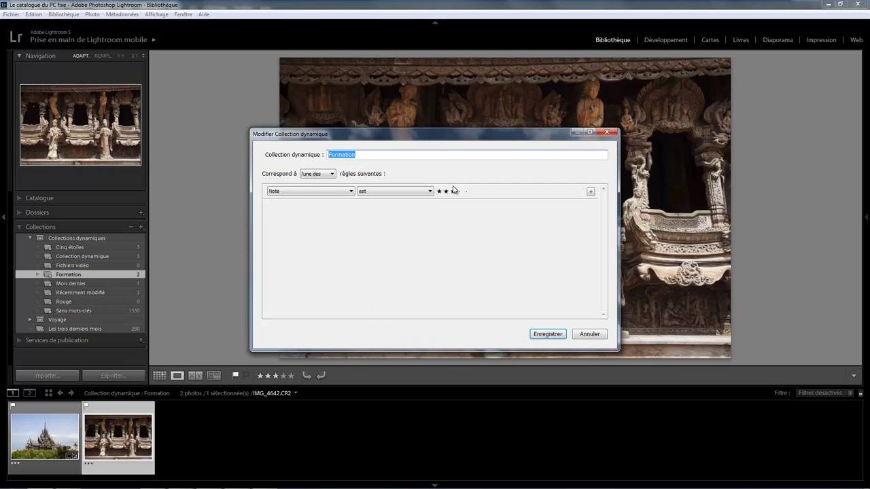
{"action": "left_click", "coordinate": [429, 192]}
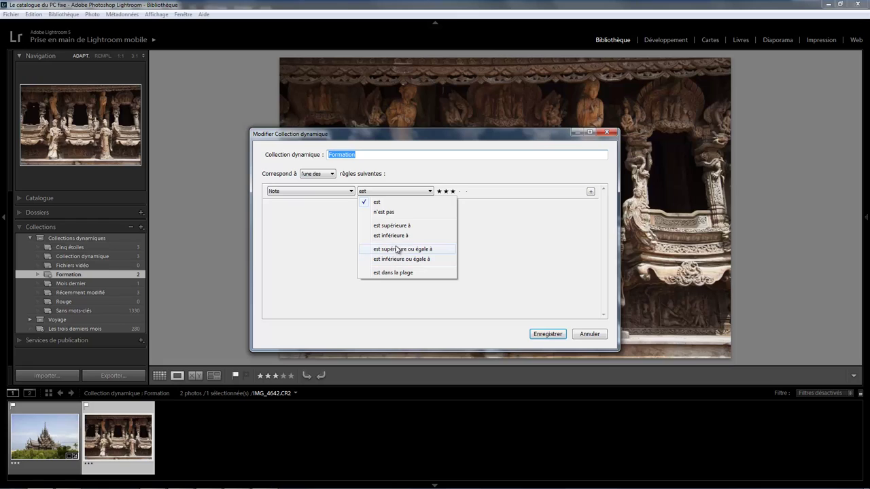
{"action": "left_click", "coordinate": [398, 272]}
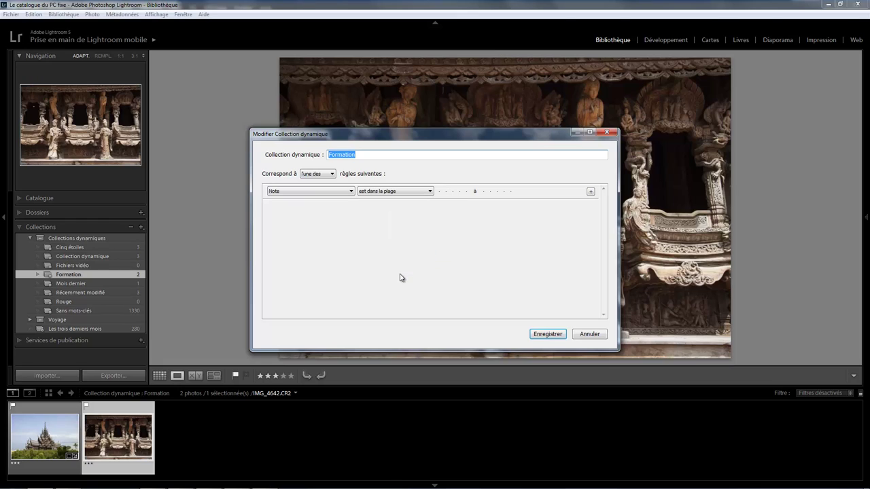
{"action": "left_click", "coordinate": [454, 193]}
{"action": "left_click", "coordinate": [512, 192]}
{"action": "left_click", "coordinate": [552, 334]}
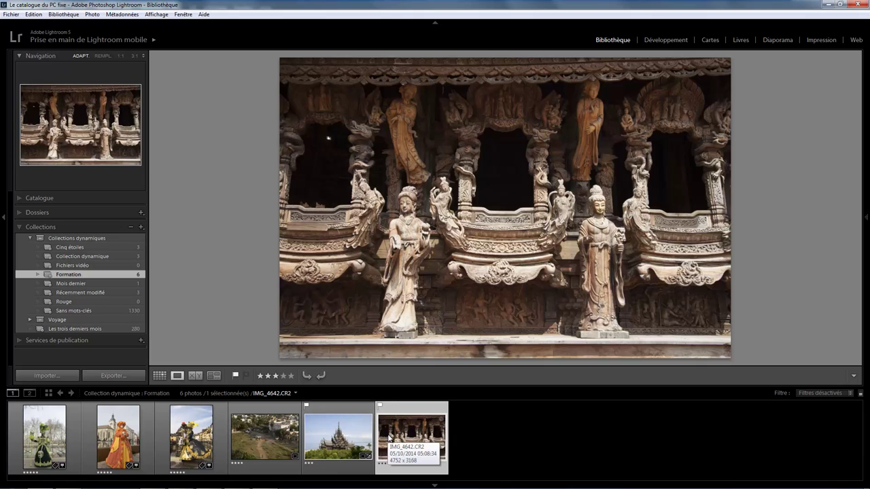
{"action": "left_click", "coordinate": [275, 448]}
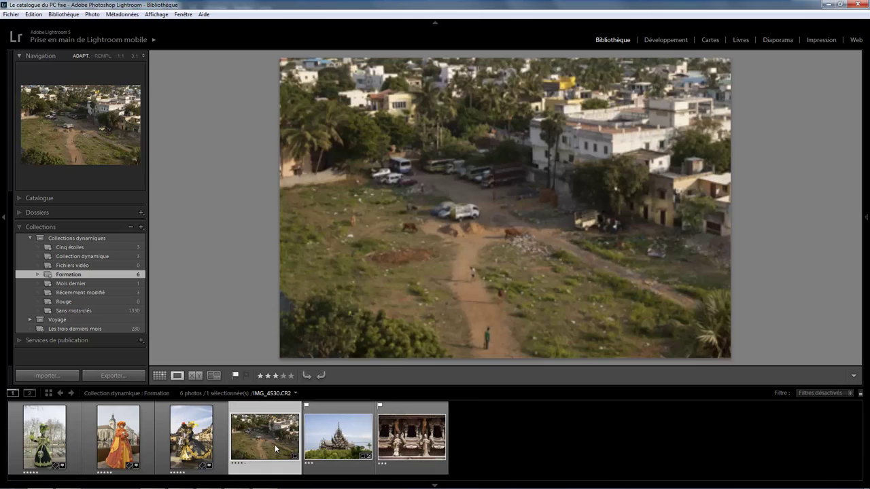
{"action": "left_click", "coordinate": [139, 435]}
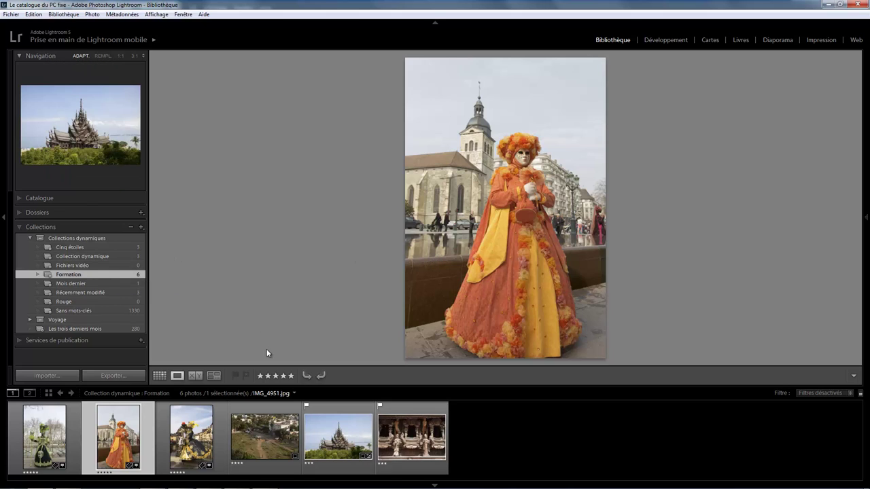
Step: Change Formation's rule to 'Marqueur Retenue est marquée' and save it
{"action": "right_click", "coordinate": [123, 275]}
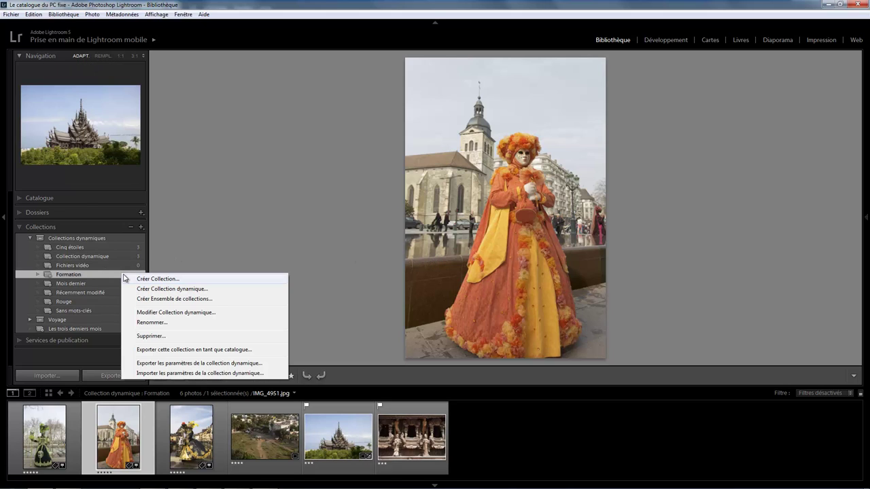
{"action": "left_click", "coordinate": [162, 314]}
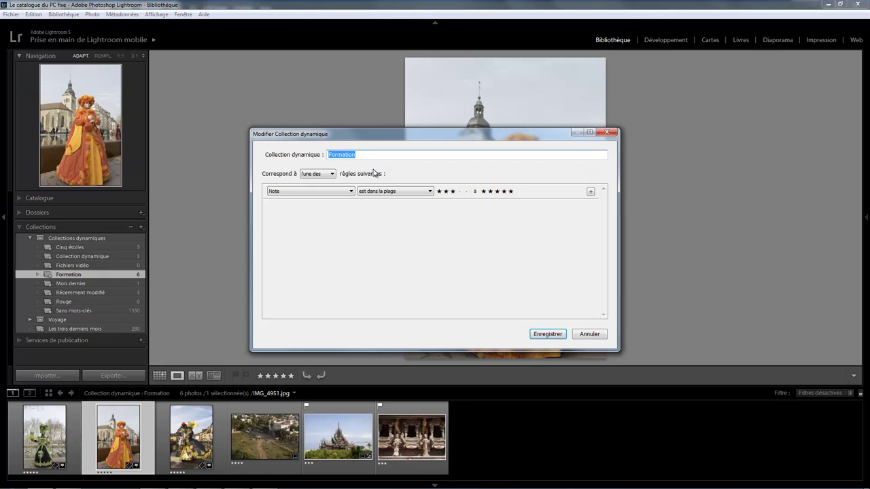
{"action": "left_click", "coordinate": [349, 193]}
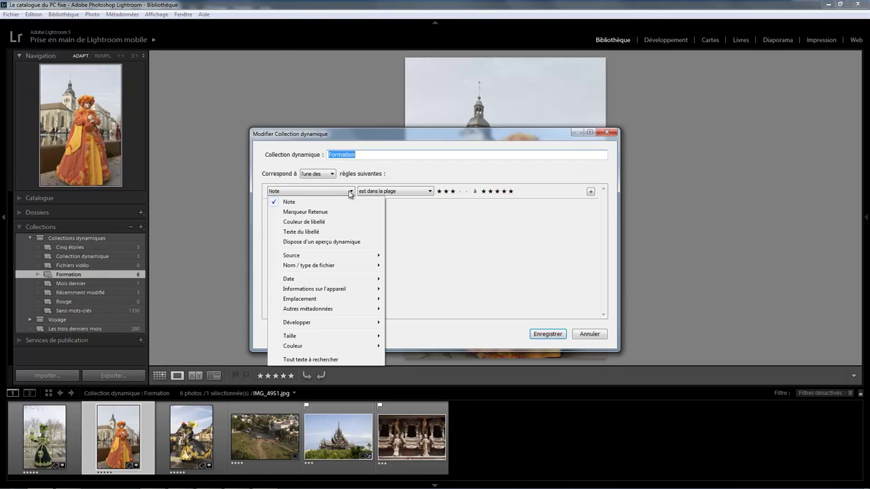
{"action": "left_click", "coordinate": [320, 213]}
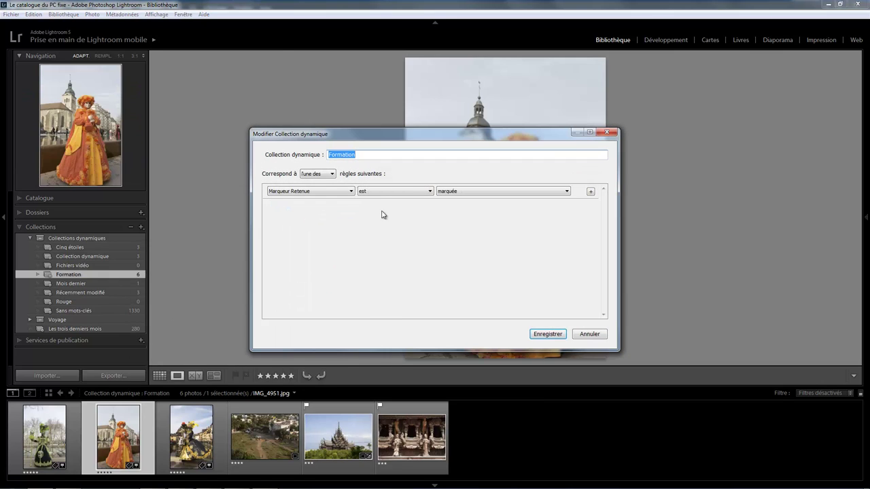
{"action": "left_click", "coordinate": [494, 193]}
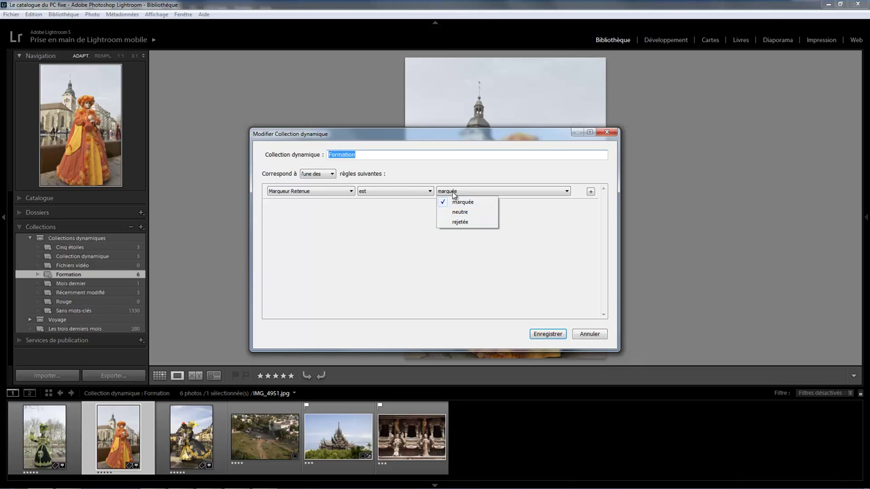
{"action": "left_click", "coordinate": [506, 297]}
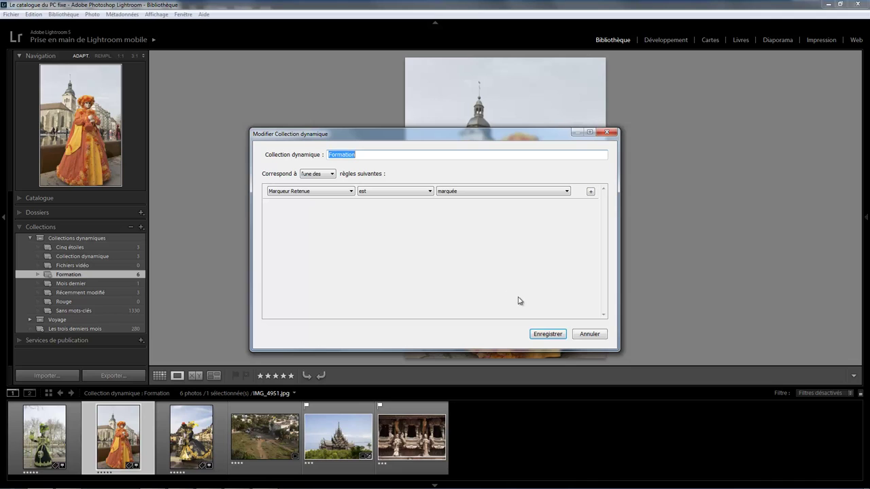
{"action": "left_click", "coordinate": [547, 334]}
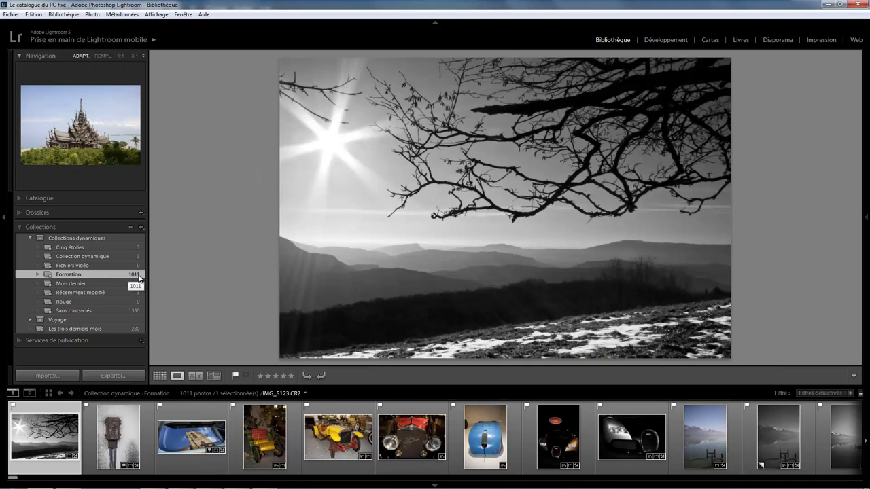
Step: Browse the yellow car and Bugatti photos, marking Bugatti shot IMG_5427 as rejected
{"action": "left_click", "coordinate": [328, 442]}
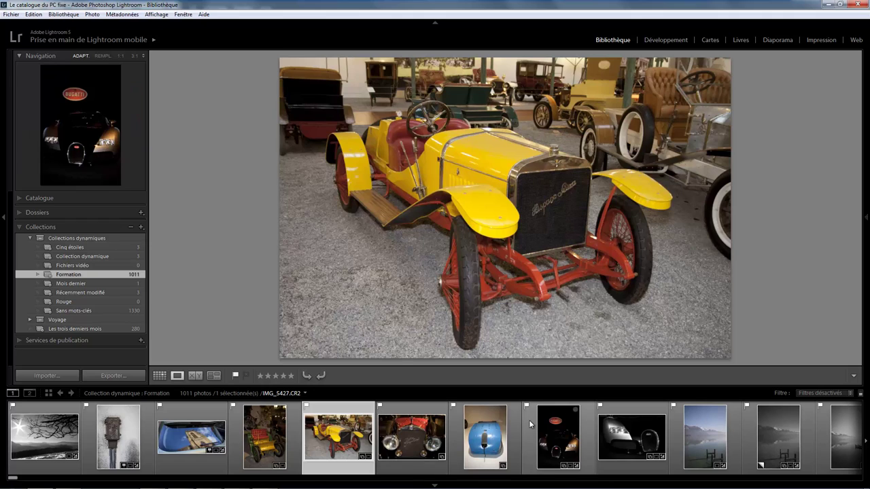
{"action": "left_click", "coordinate": [558, 437]}
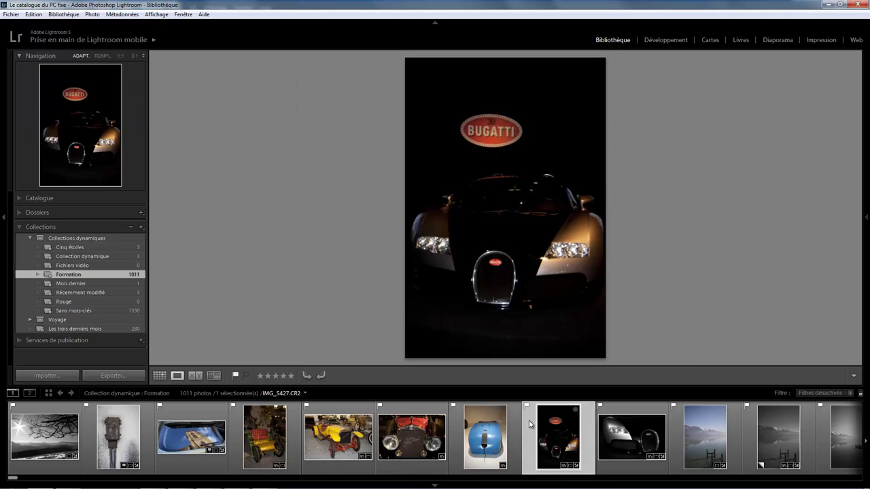
{"action": "left_click", "coordinate": [243, 375]}
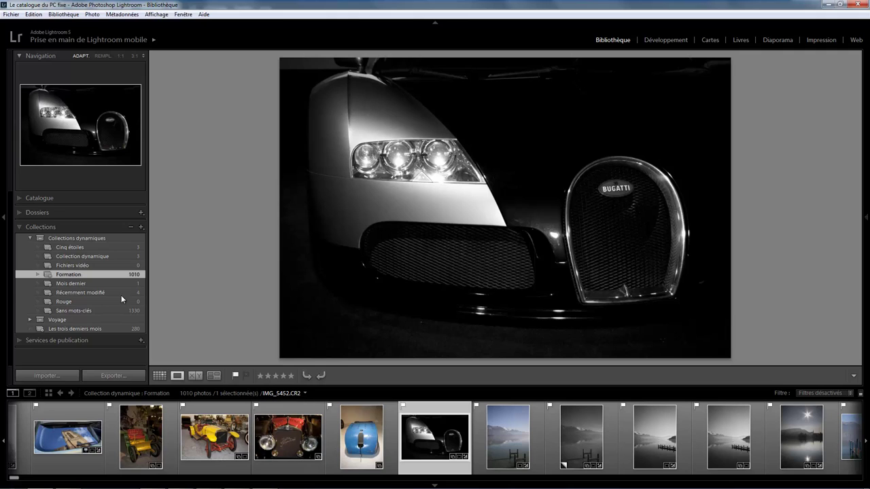
Step: Switch Formation's flag rule from marquée to rejetée and save it
{"action": "right_click", "coordinate": [97, 275]}
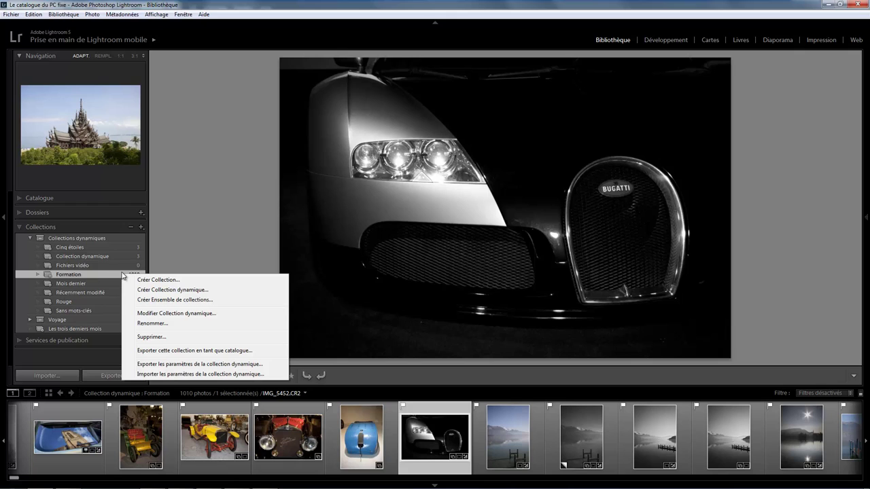
{"action": "left_click", "coordinate": [170, 313]}
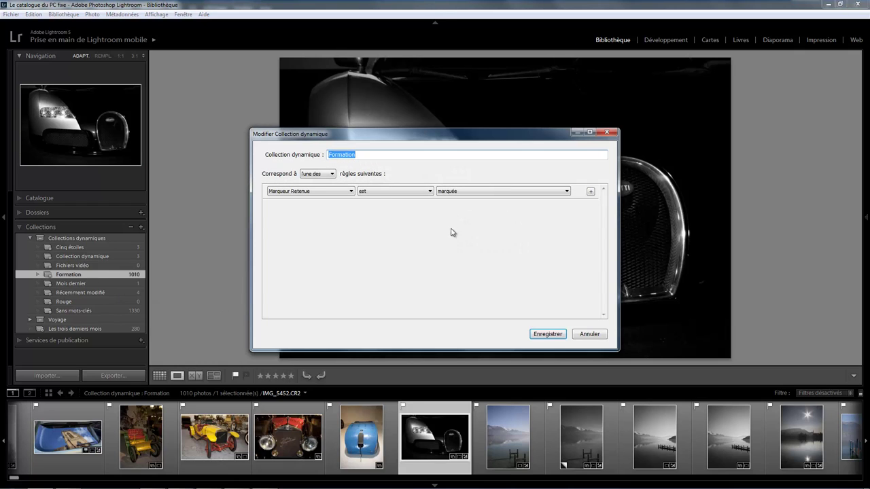
{"action": "left_click", "coordinate": [469, 196]}
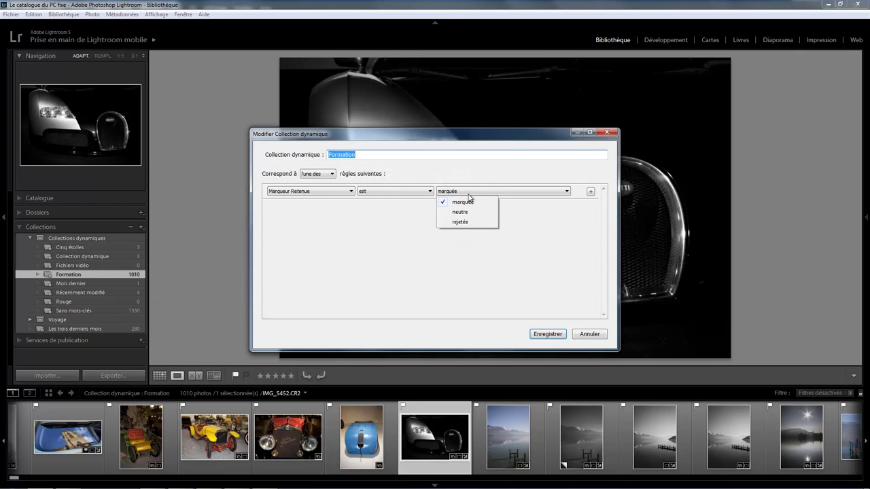
{"action": "left_click", "coordinate": [463, 222]}
{"action": "left_click", "coordinate": [544, 334]}
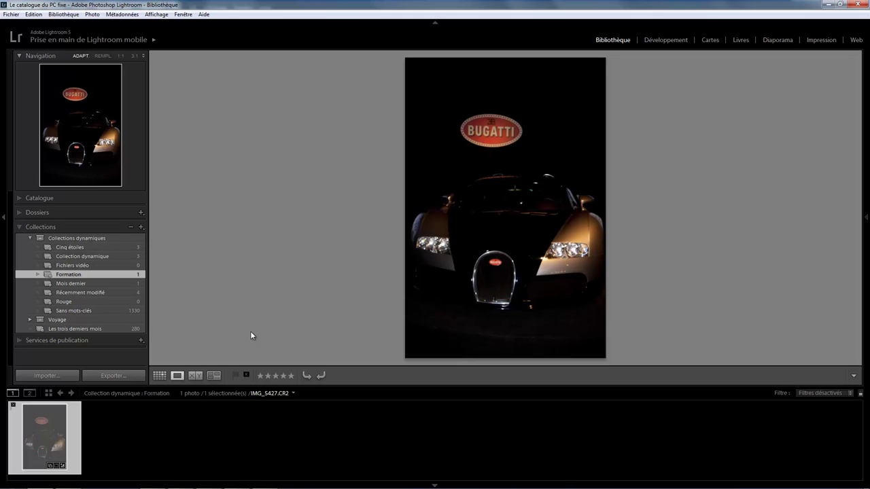
{"action": "right_click", "coordinate": [111, 278]}
{"action": "left_click", "coordinate": [168, 318]}
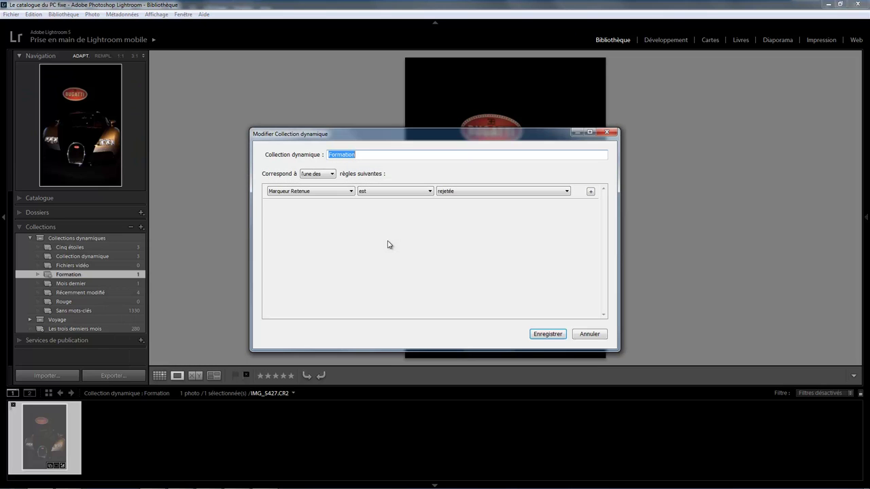
{"action": "left_click", "coordinate": [351, 191]}
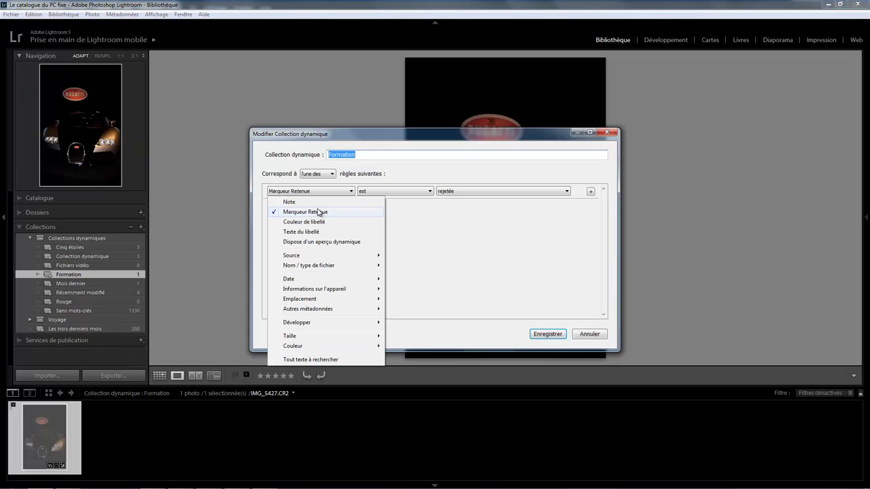
{"action": "left_click", "coordinate": [315, 223]}
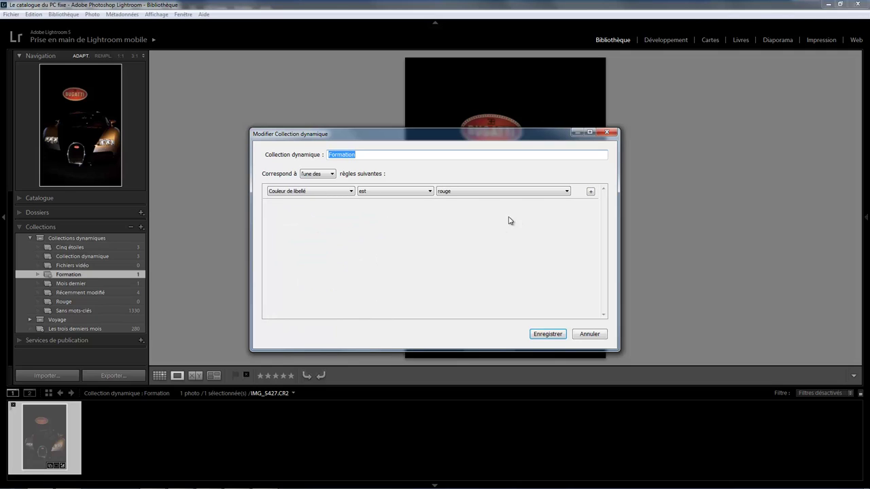
{"action": "left_click", "coordinate": [414, 195]}
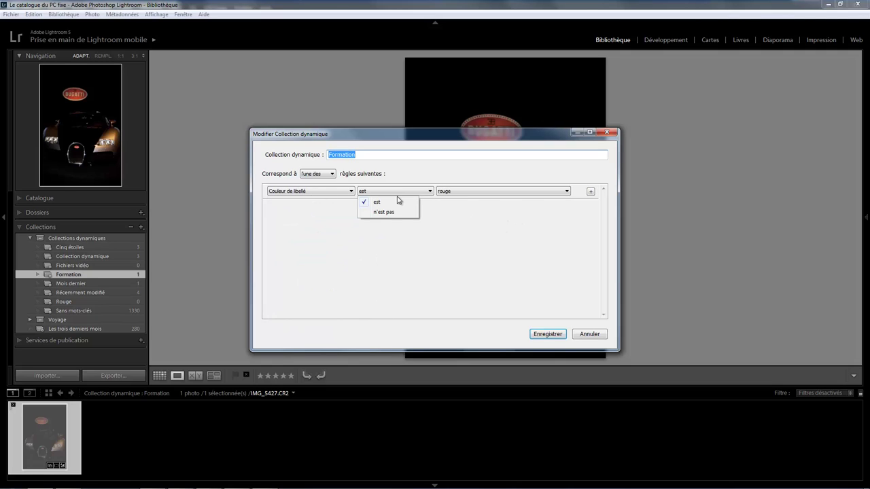
{"action": "left_click", "coordinate": [400, 194]}
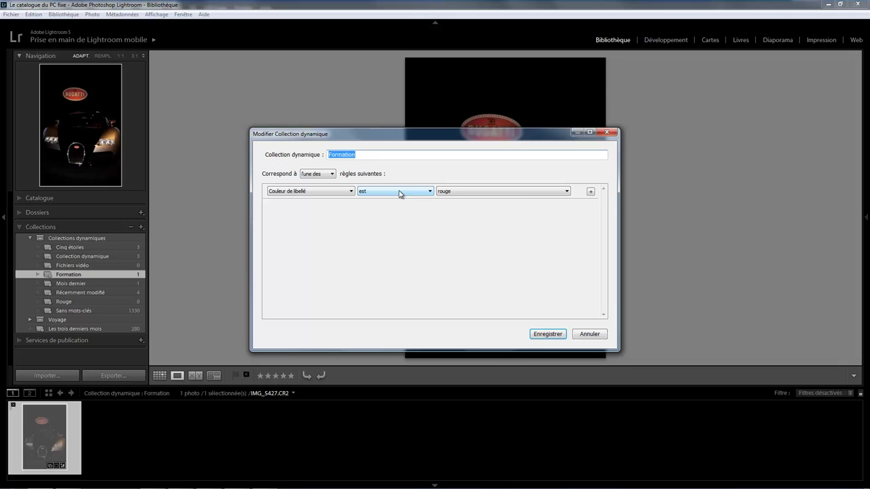
{"action": "left_click", "coordinate": [564, 193]}
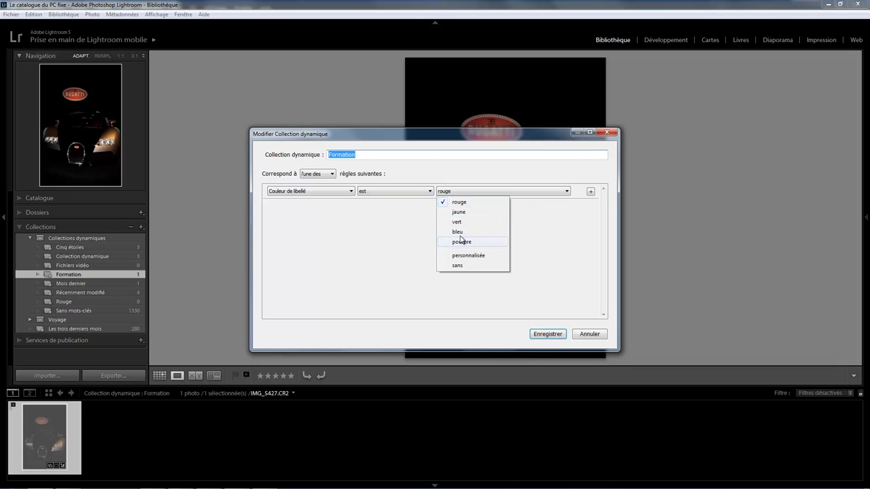
{"action": "left_click", "coordinate": [595, 334]}
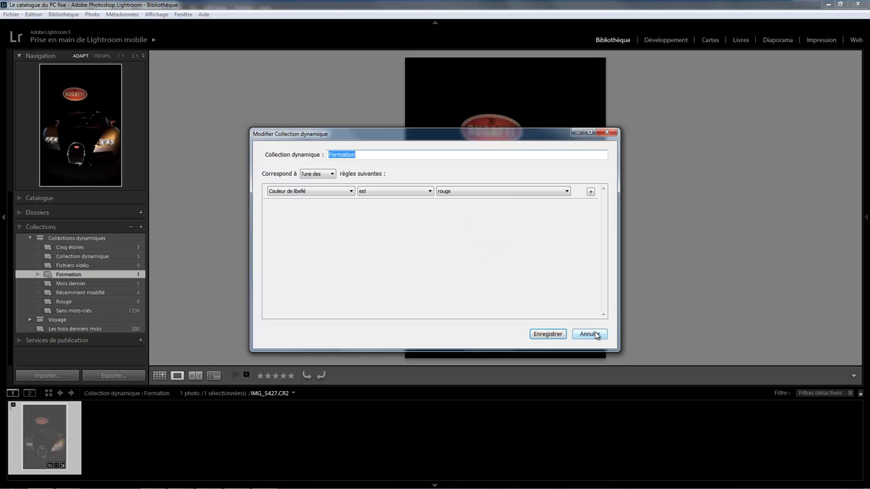
{"action": "left_click", "coordinate": [588, 334]}
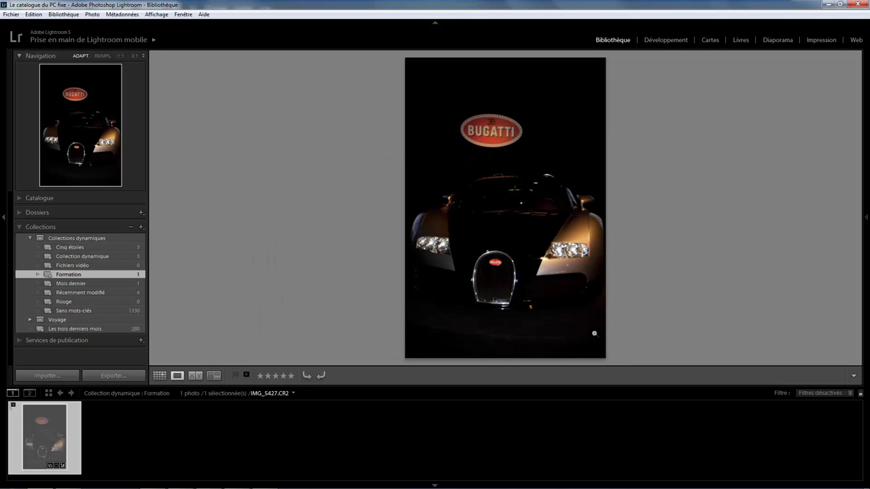
{"action": "left_click", "coordinate": [854, 376]}
Step: Add colour label swatches to the toolbar and browse the 2014 folder
{"action": "left_click", "coordinate": [823, 427]}
{"action": "left_click", "coordinate": [38, 213]}
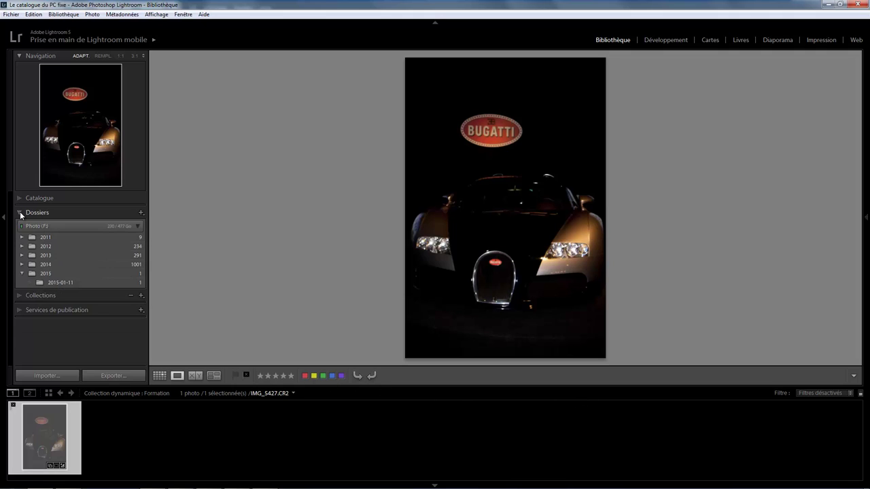
{"action": "left_click", "coordinate": [50, 273]}
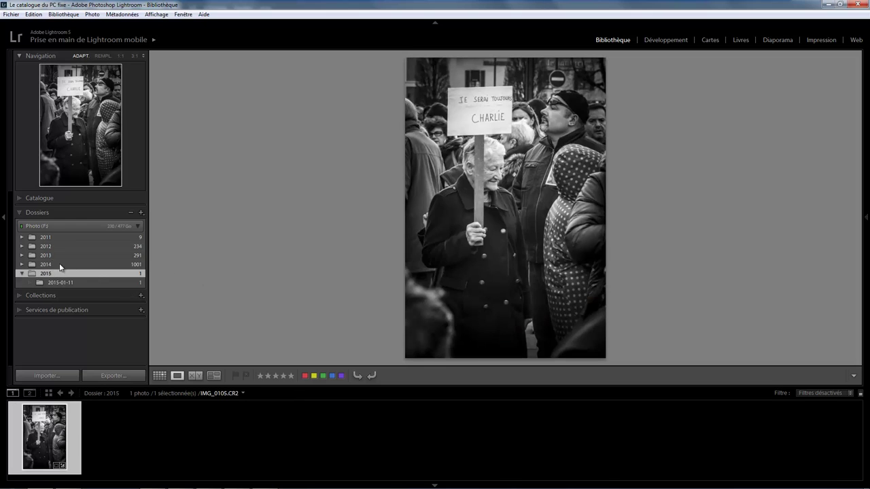
{"action": "left_click", "coordinate": [55, 265]}
{"action": "mouse_move", "coordinate": [265, 437]}
{"action": "mouse_move", "coordinate": [339, 437]}
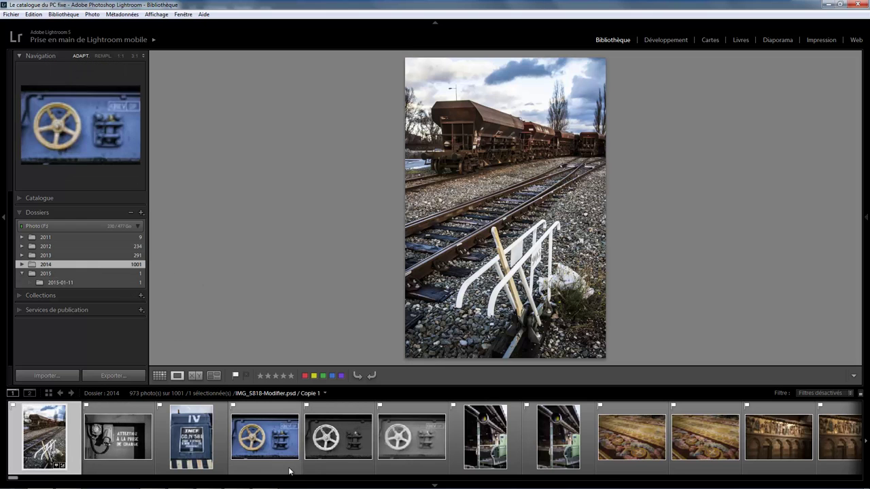
{"action": "left_click", "coordinate": [265, 467]}
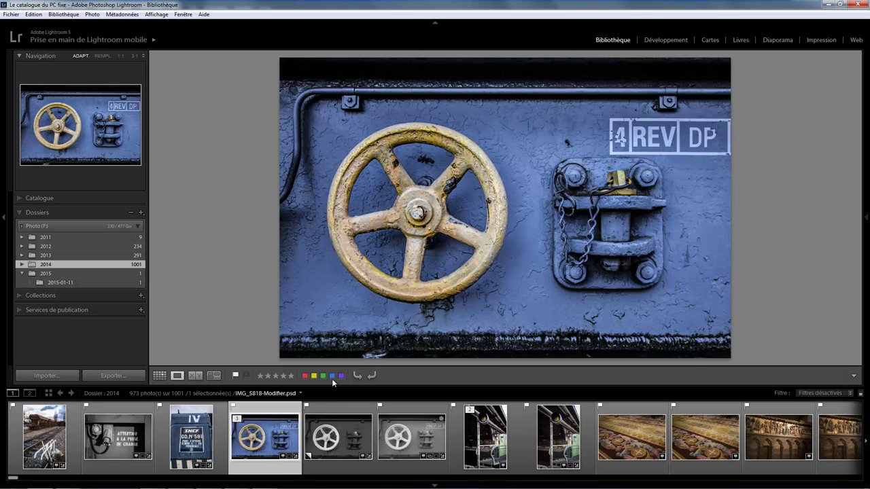
Step: Give the carpet photo IMG_5942 and cathedral photo IMG_6003 red labels
{"action": "left_click", "coordinate": [616, 456]}
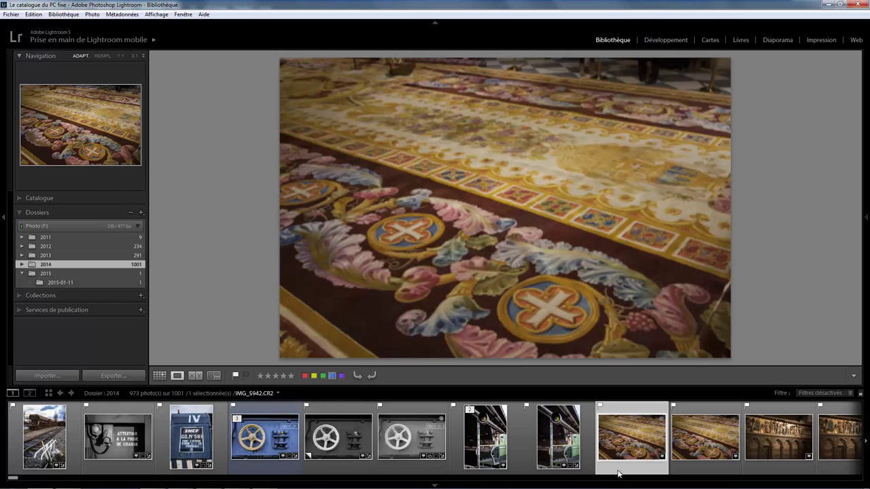
{"action": "left_click", "coordinate": [306, 376]}
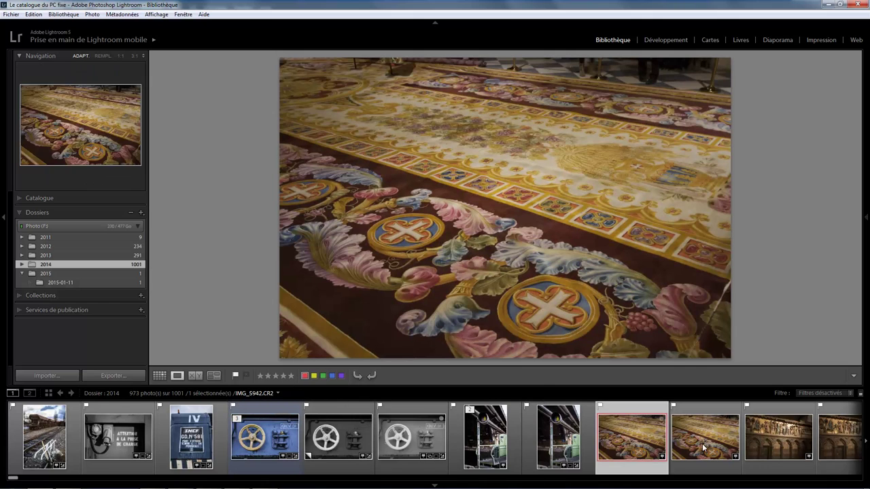
{"action": "left_click", "coordinate": [760, 464]}
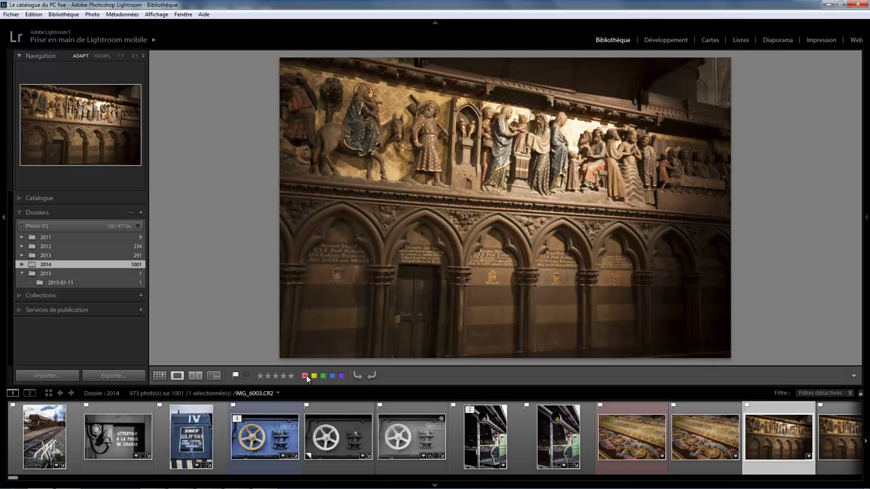
{"action": "left_click", "coordinate": [306, 375]}
{"action": "left_click", "coordinate": [20, 295]}
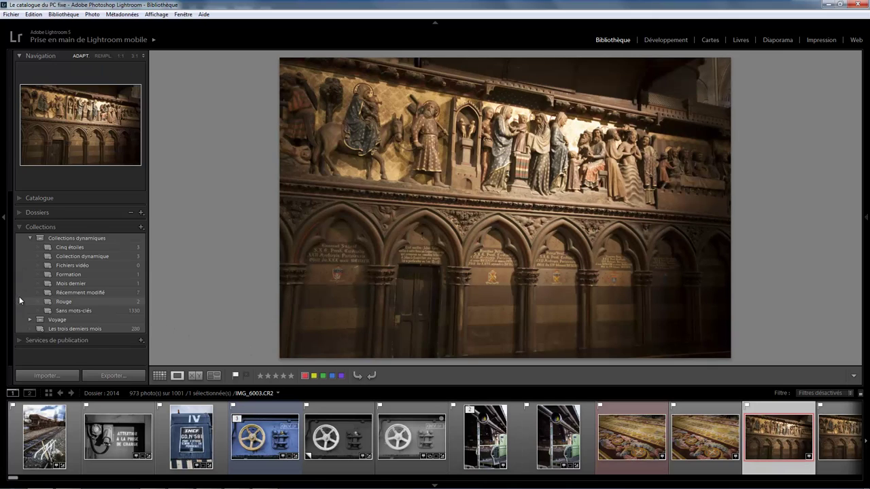
Step: Change Formation's rule to 'Couleur de libellé est rouge', save, and view its photos
{"action": "right_click", "coordinate": [80, 278]}
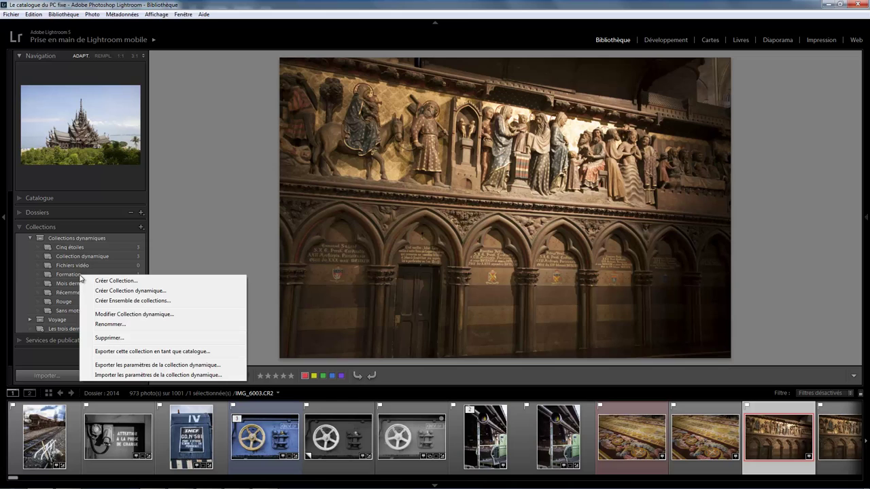
{"action": "left_click", "coordinate": [141, 316]}
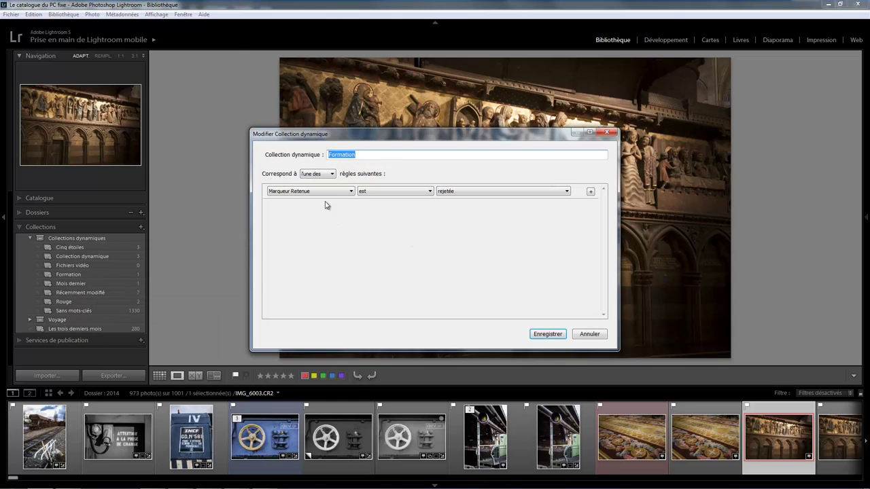
{"action": "left_click", "coordinate": [351, 192]}
{"action": "left_click", "coordinate": [316, 222]}
{"action": "left_click", "coordinate": [550, 333]}
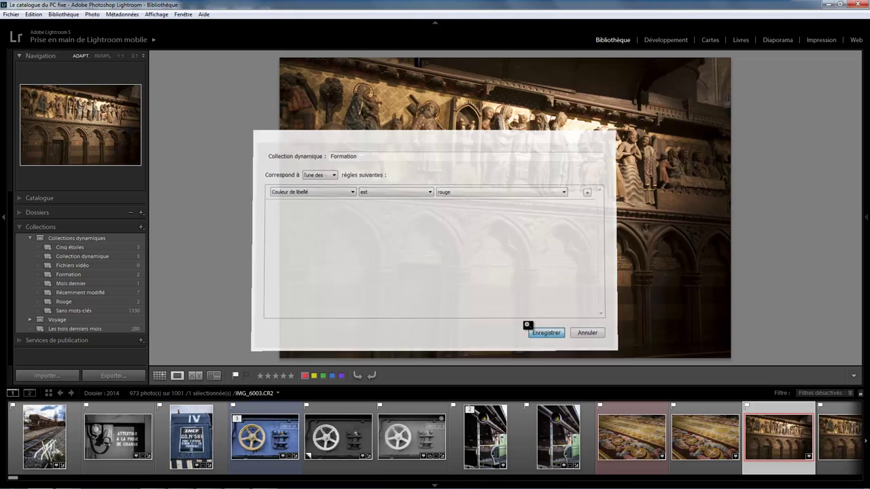
{"action": "left_click", "coordinate": [119, 274]}
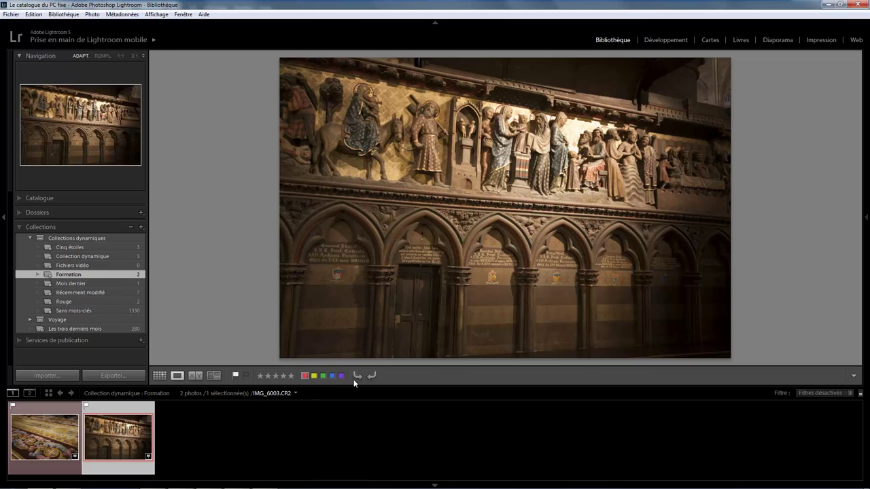
Step: Check Formation's label colour options, cancel unchanged, and open the Métadonnées menu
{"action": "right_click", "coordinate": [112, 276]}
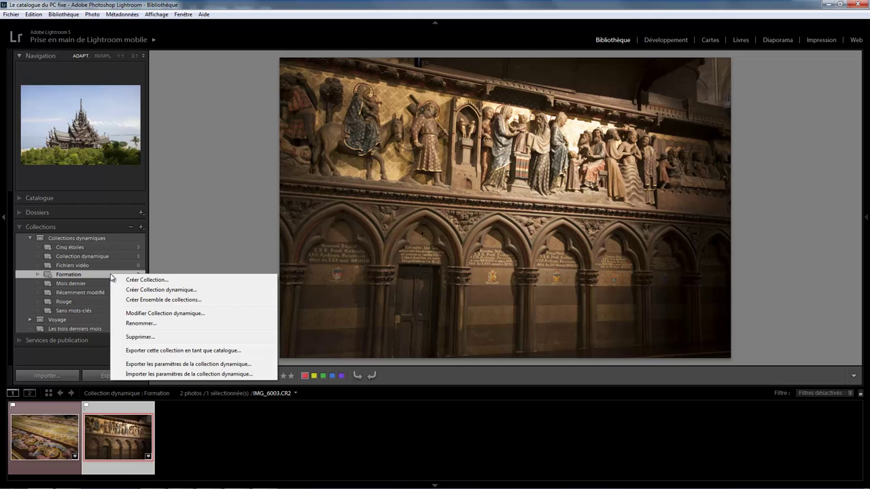
{"action": "left_click", "coordinate": [163, 313]}
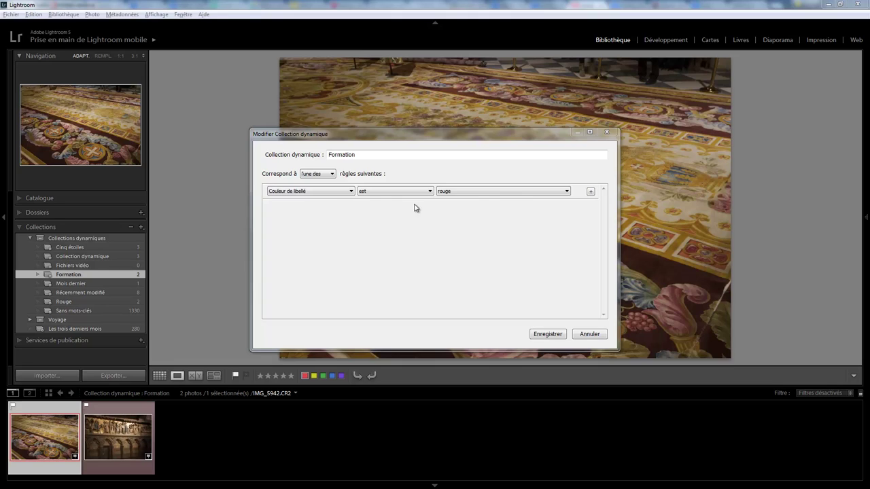
{"action": "left_click", "coordinate": [486, 195]}
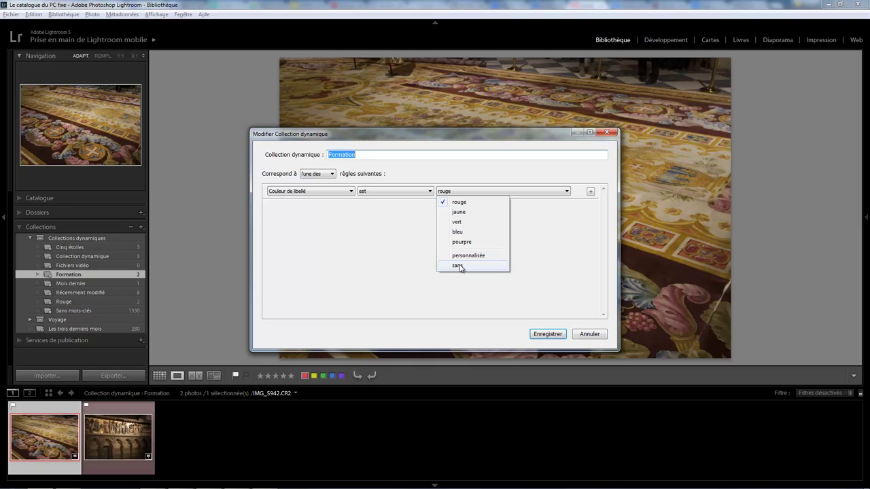
{"action": "left_click", "coordinate": [593, 337]}
{"action": "left_click", "coordinate": [593, 337]}
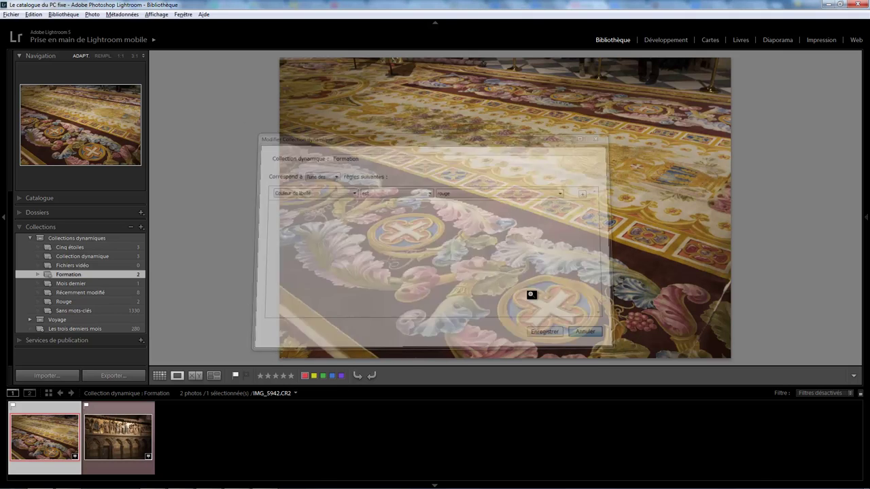
{"action": "left_click", "coordinate": [122, 14]}
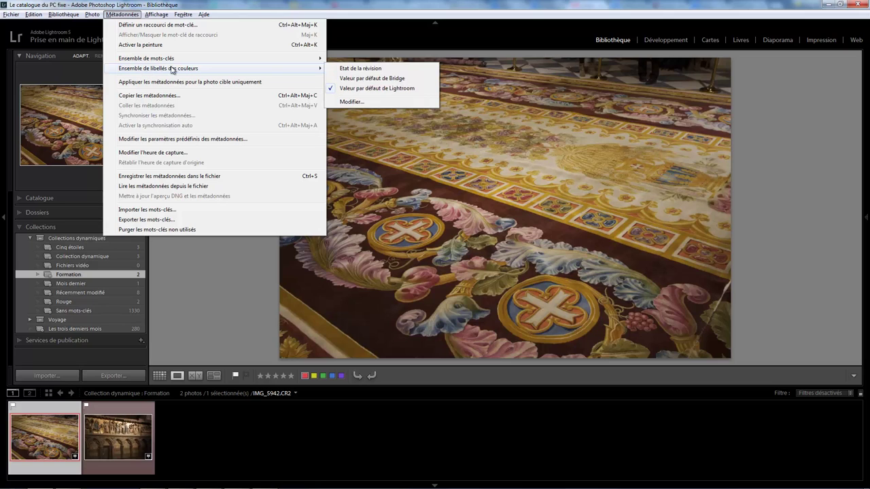
Step: Apply the 'Valeur par défaut de Lightroom' colour label set (Rouge, Jaune, Vert, Bleu, Pourpre)
{"action": "mouse_move", "coordinate": [158, 68]}
{"action": "left_click", "coordinate": [352, 101]}
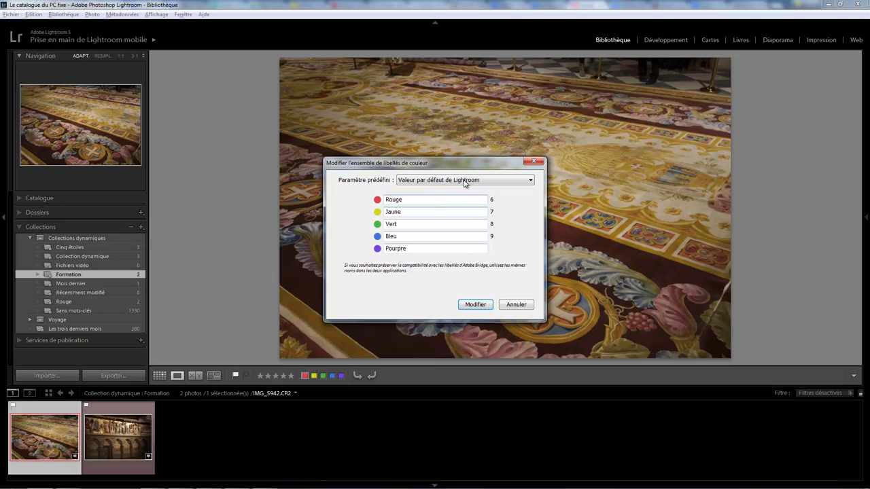
{"action": "left_click", "coordinate": [465, 182]}
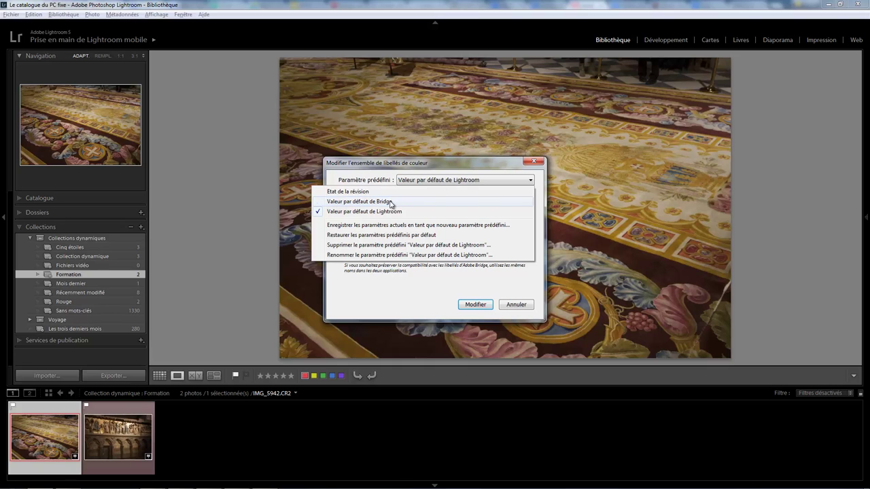
{"action": "left_click", "coordinate": [392, 202]}
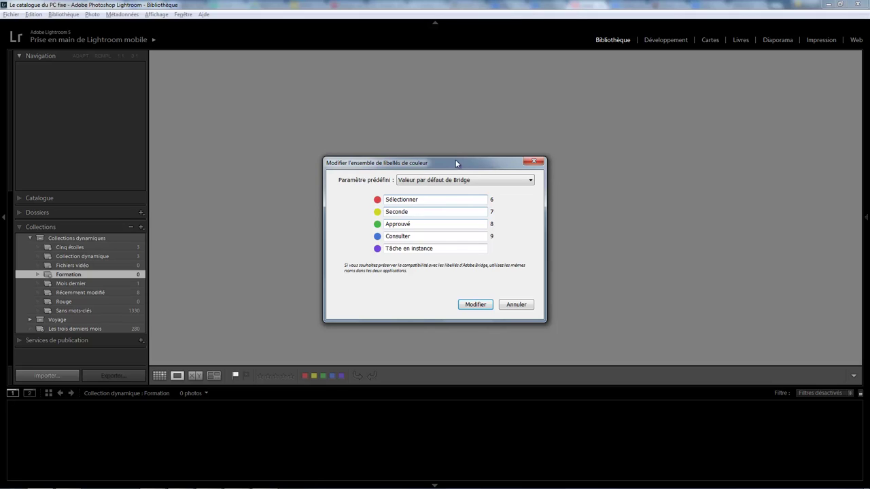
{"action": "left_click", "coordinate": [528, 180]}
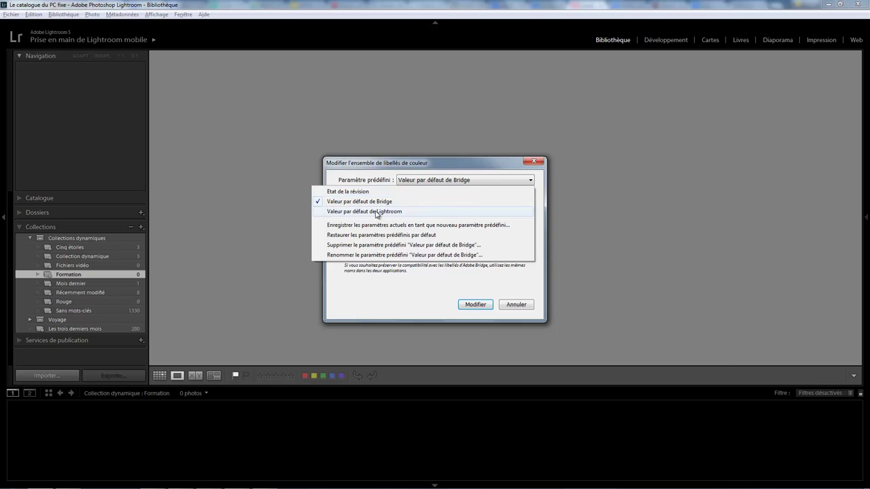
{"action": "left_click", "coordinate": [378, 211]}
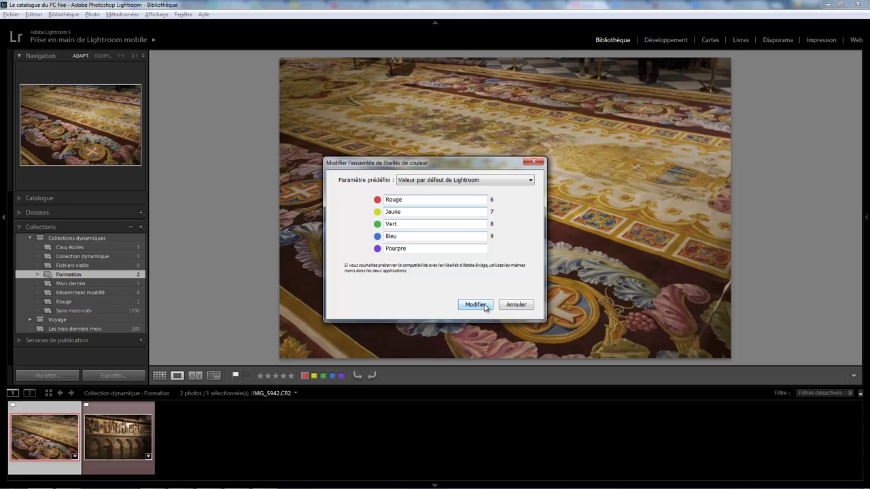
{"action": "left_click", "coordinate": [476, 305]}
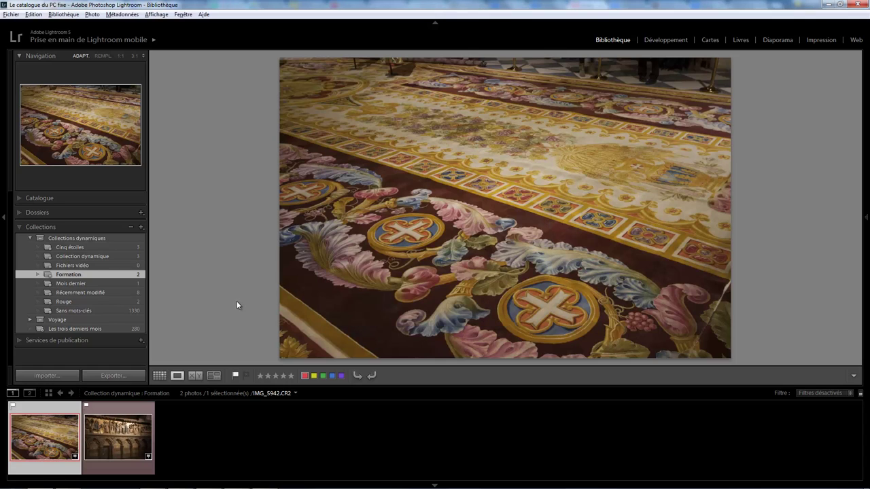
{"action": "right_click", "coordinate": [123, 276]}
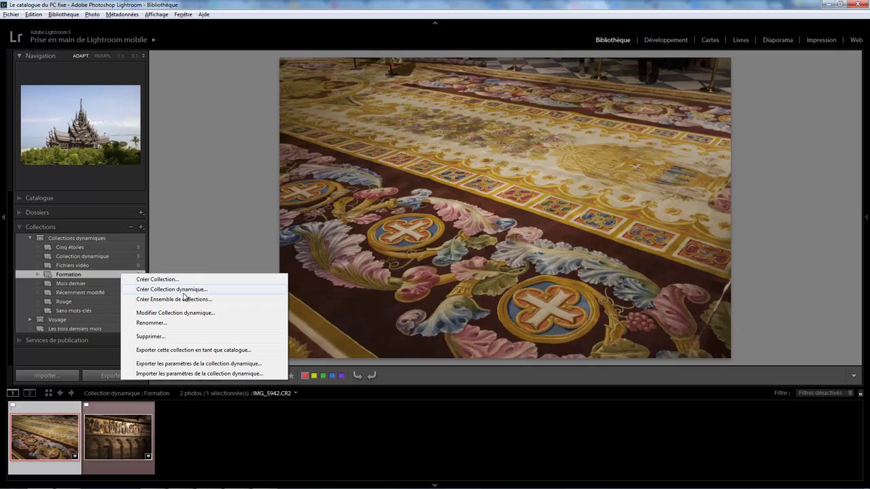
{"action": "left_click", "coordinate": [183, 314]}
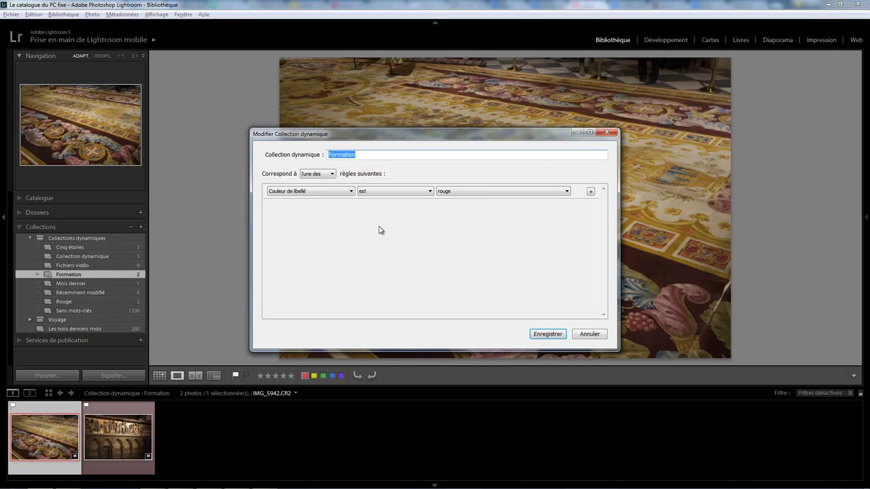
{"action": "left_click", "coordinate": [349, 192]}
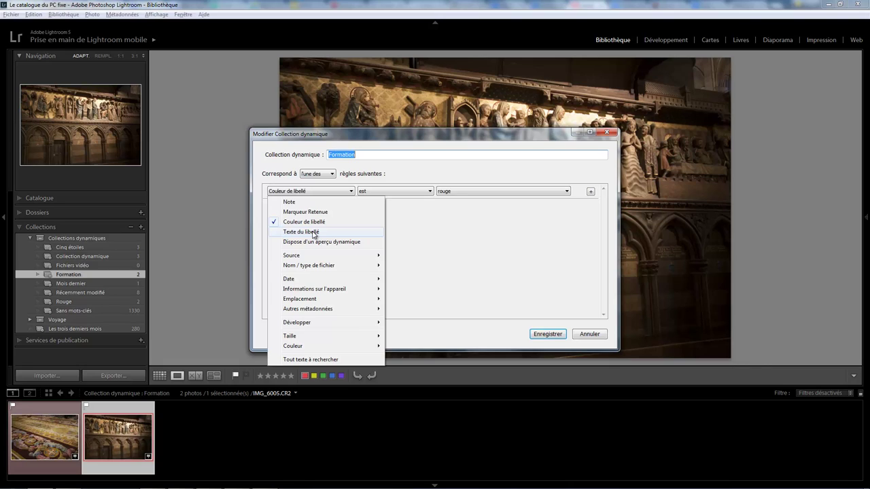
{"action": "left_click", "coordinate": [314, 233]}
{"action": "left_click", "coordinate": [402, 193]}
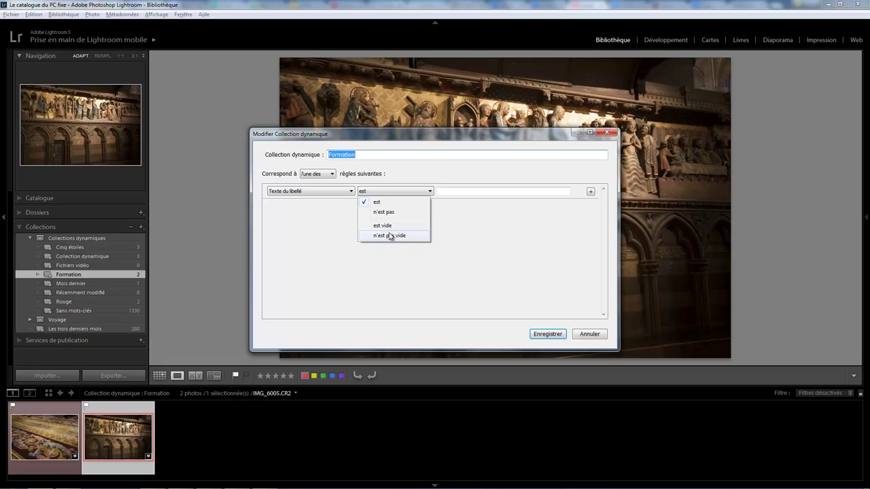
{"action": "left_click", "coordinate": [466, 191]}
{"action": "left_click", "coordinate": [458, 191]}
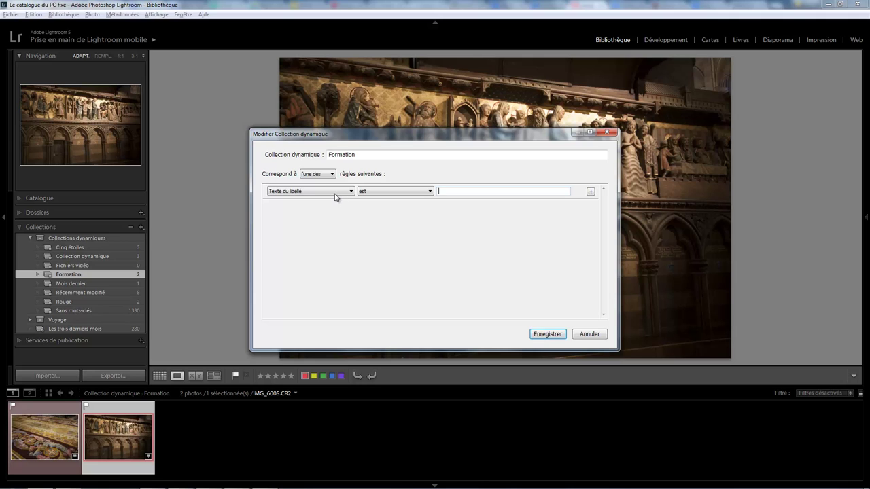
{"action": "left_click", "coordinate": [591, 335]}
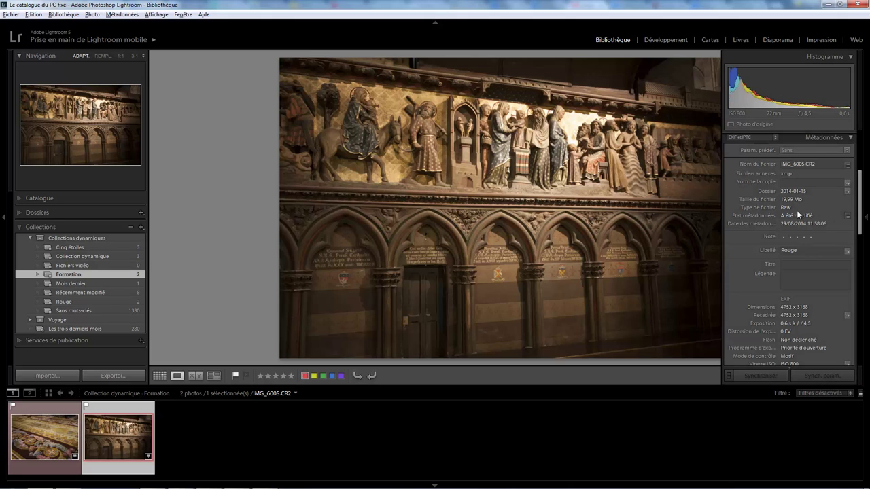
Step: Label the railway photo IMG_5772.CR2 in the 2014 folder with the text Train
{"action": "left_click", "coordinate": [20, 213]}
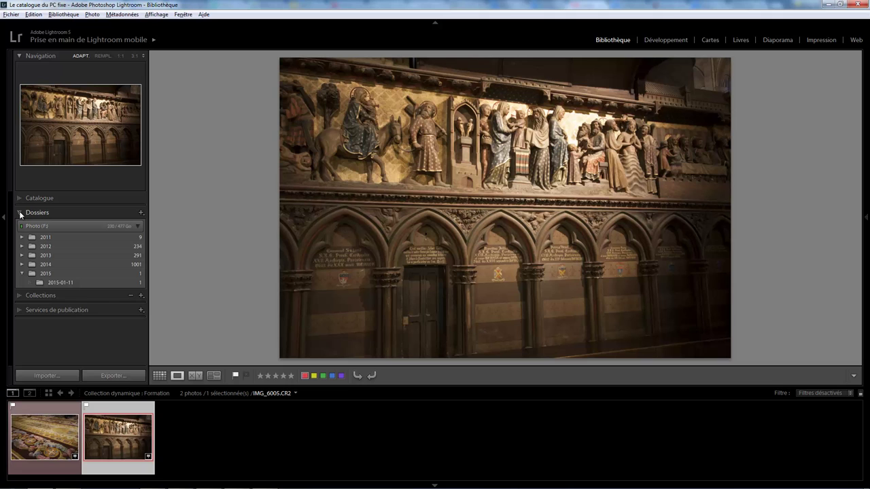
{"action": "left_click", "coordinate": [57, 275]}
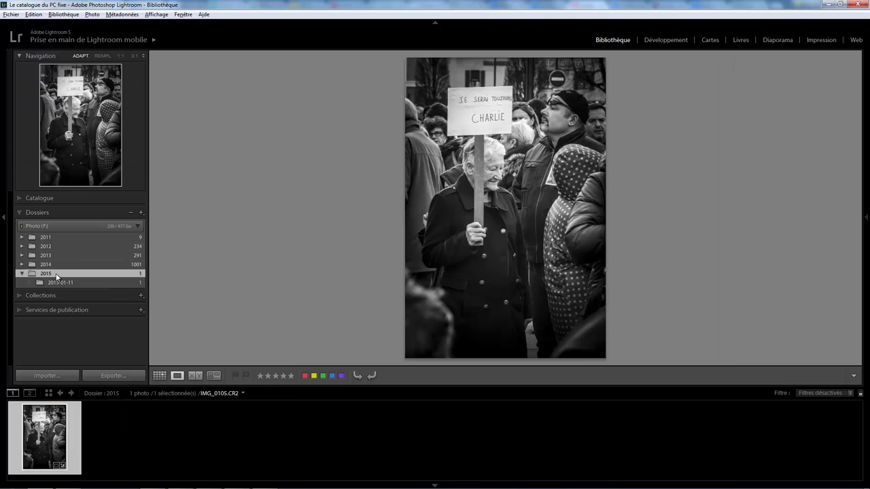
{"action": "left_click", "coordinate": [56, 264]}
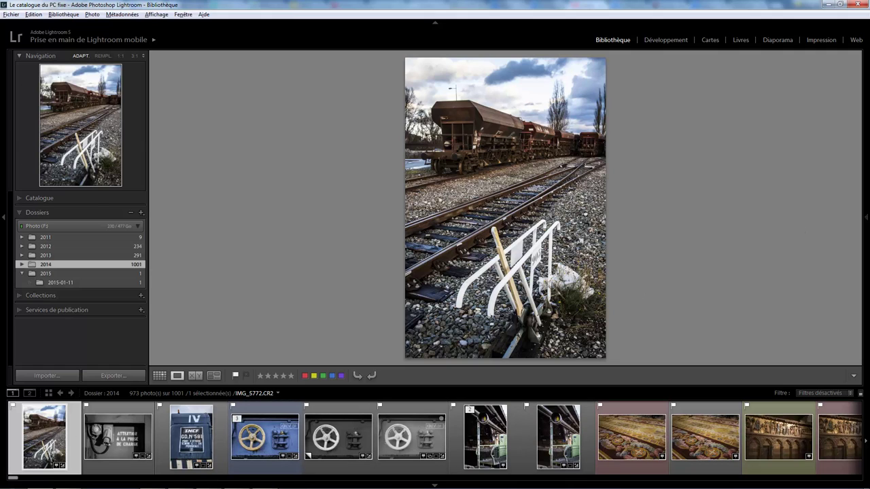
{"action": "left_click", "coordinate": [792, 251]}
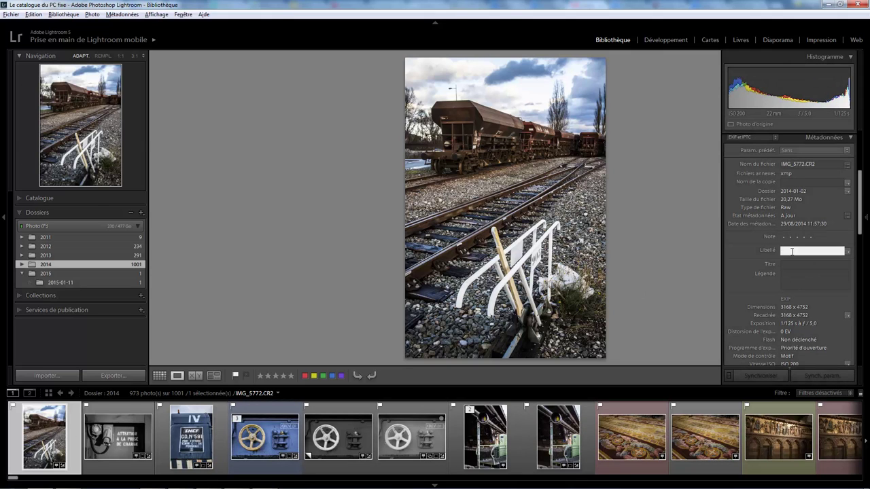
{"action": "type", "text": "Train"}
{"action": "key", "text": "Return"}
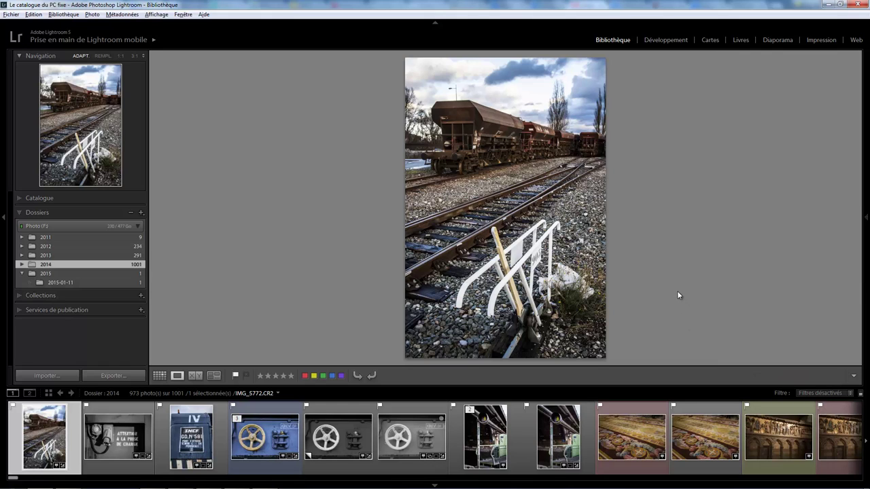
{"action": "left_click", "coordinate": [802, 251]}
{"action": "left_click", "coordinate": [30, 296]}
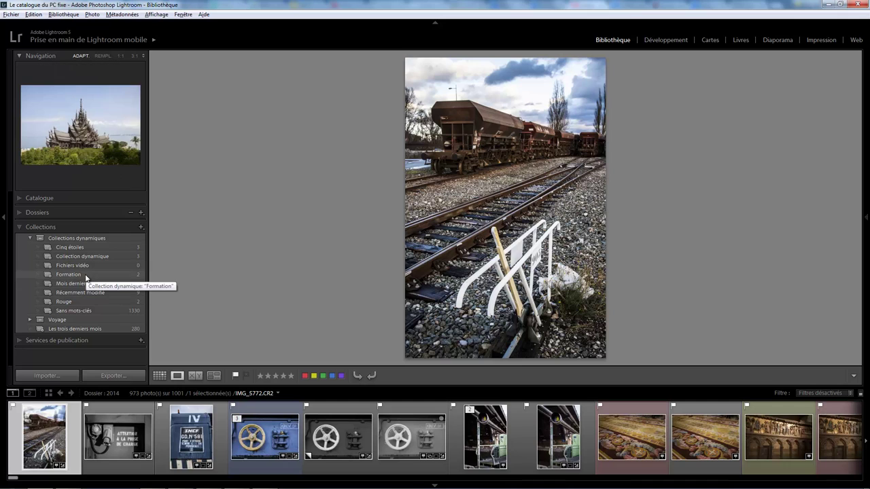
Step: Change Formation's rule to Texte du libellé est Train and view its single railway photo
{"action": "right_click", "coordinate": [95, 276]}
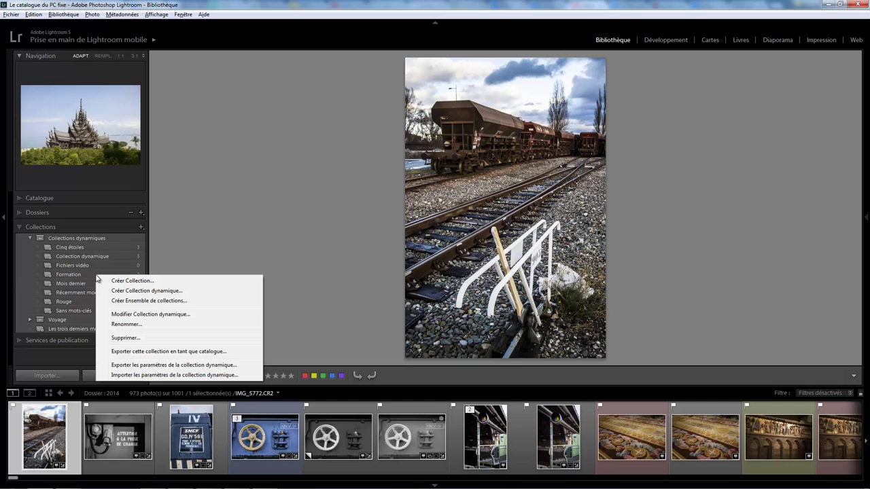
{"action": "left_click", "coordinate": [160, 313]}
{"action": "left_click", "coordinate": [351, 191]}
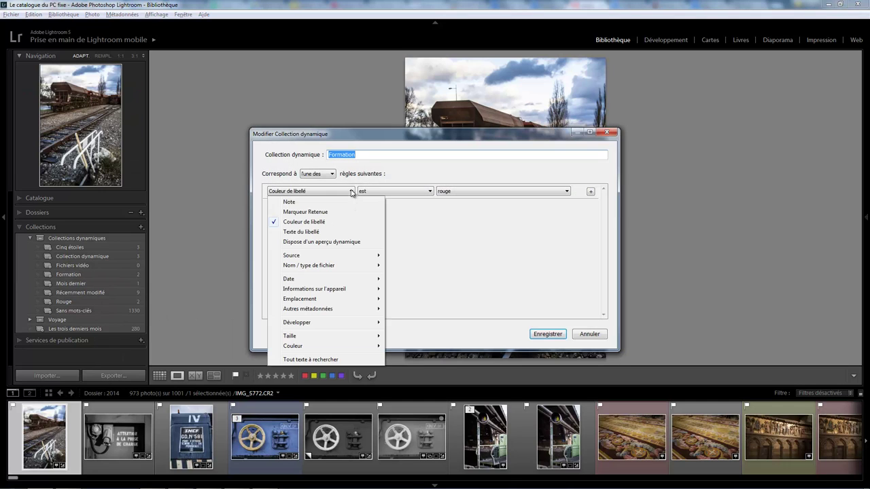
{"action": "left_click", "coordinate": [317, 232]}
{"action": "left_click", "coordinate": [454, 192]}
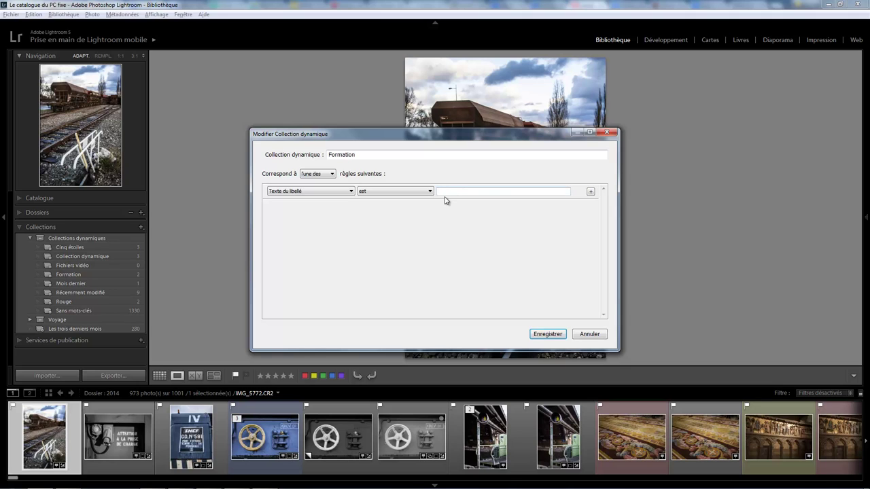
{"action": "type", "text": "Train"}
{"action": "left_click", "coordinate": [552, 333]}
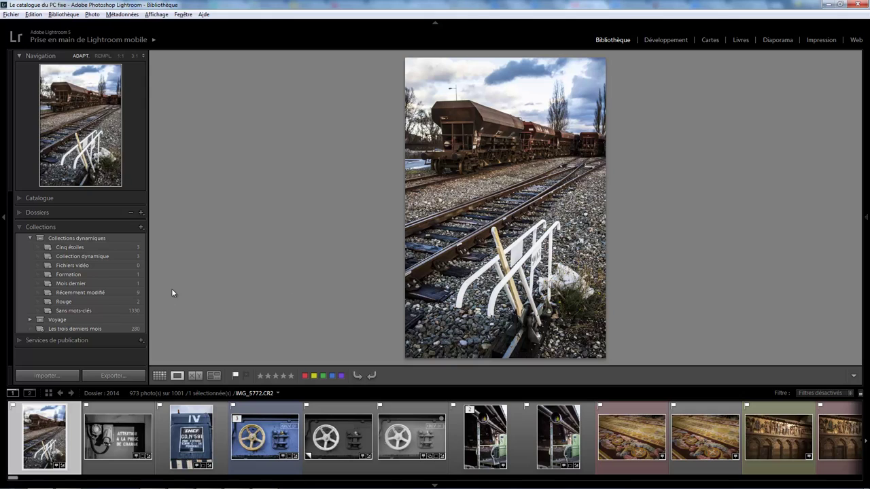
{"action": "left_click", "coordinate": [72, 274]}
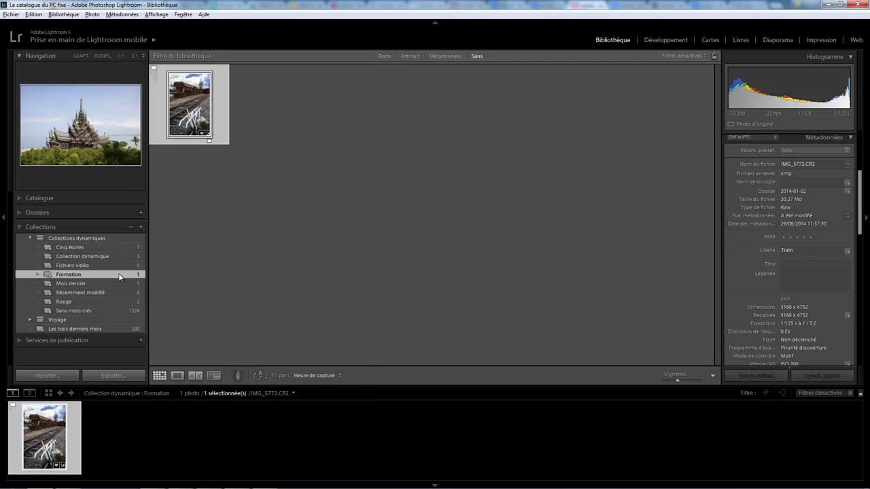
Step: Redefine Formation's rule as Dispose d'un aperçu dynamique est vrai and save it
{"action": "right_click", "coordinate": [121, 275]}
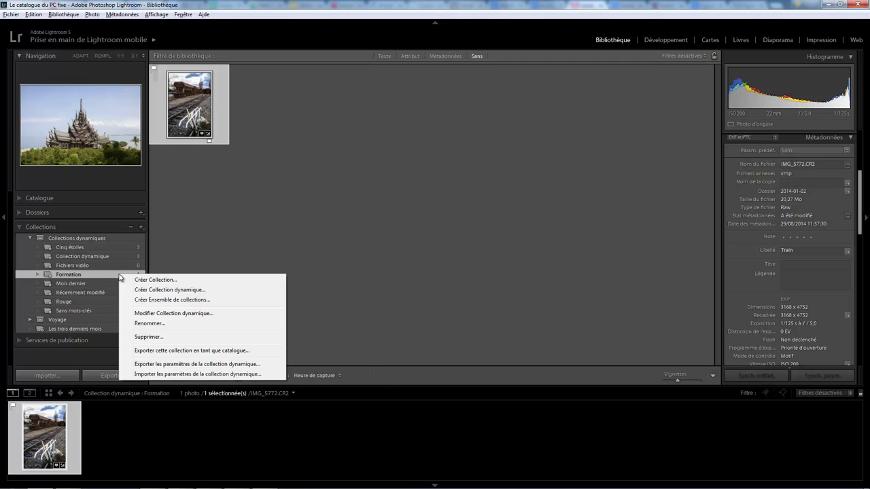
{"action": "left_click", "coordinate": [174, 313]}
{"action": "left_click", "coordinate": [341, 193]}
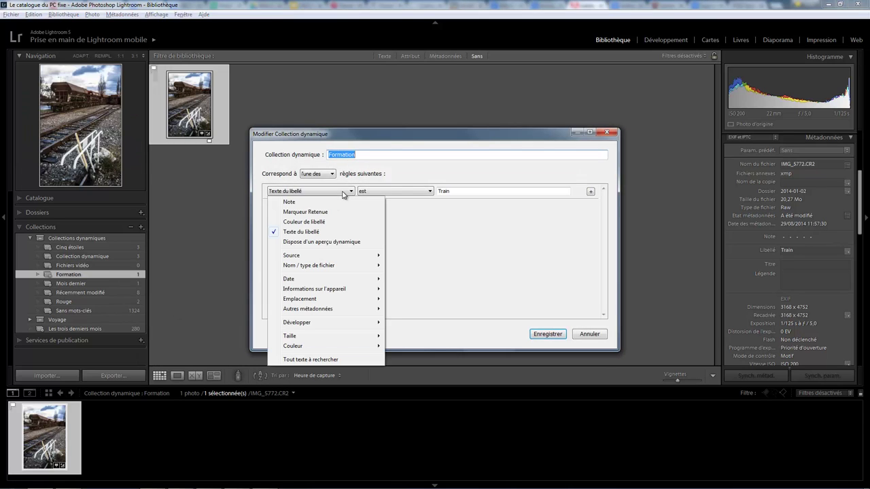
{"action": "left_click", "coordinate": [328, 242]}
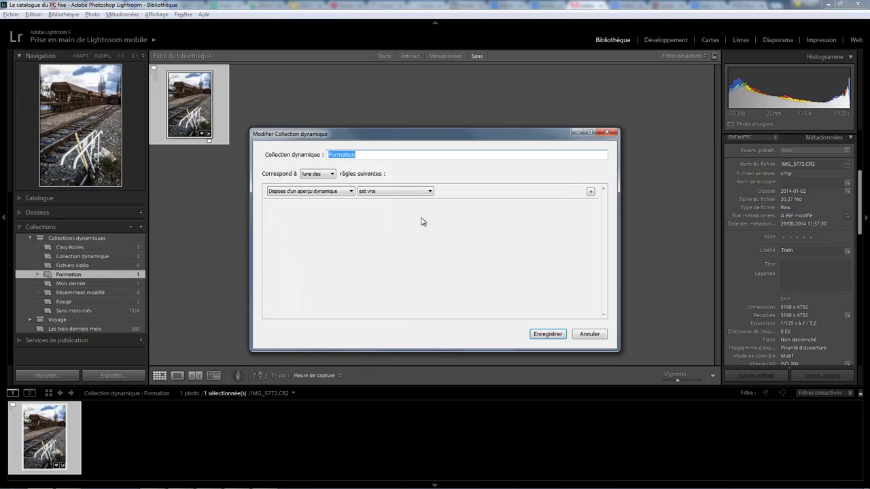
{"action": "left_click", "coordinate": [423, 193]}
{"action": "left_click", "coordinate": [405, 202]}
{"action": "left_click", "coordinate": [556, 336]}
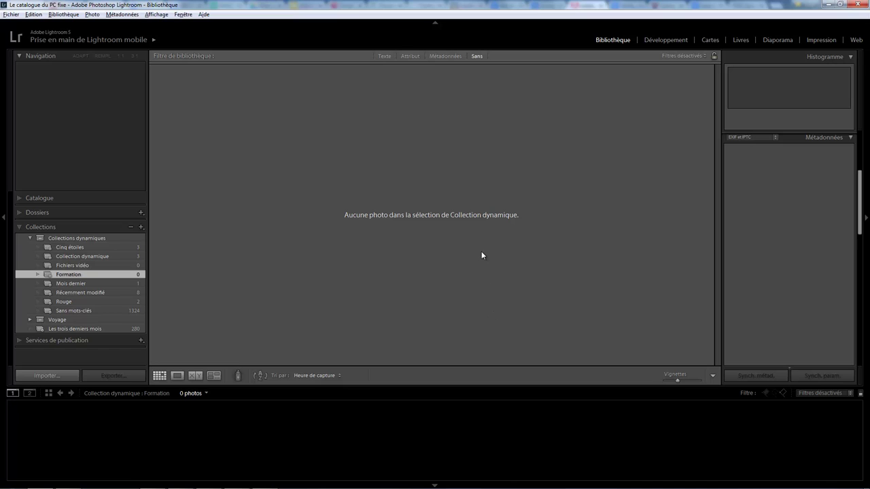
Step: Create smart previews for the 2014 cathedral, restaurant and bell photos, then view Formation's 3 photos
{"action": "left_click", "coordinate": [24, 212]}
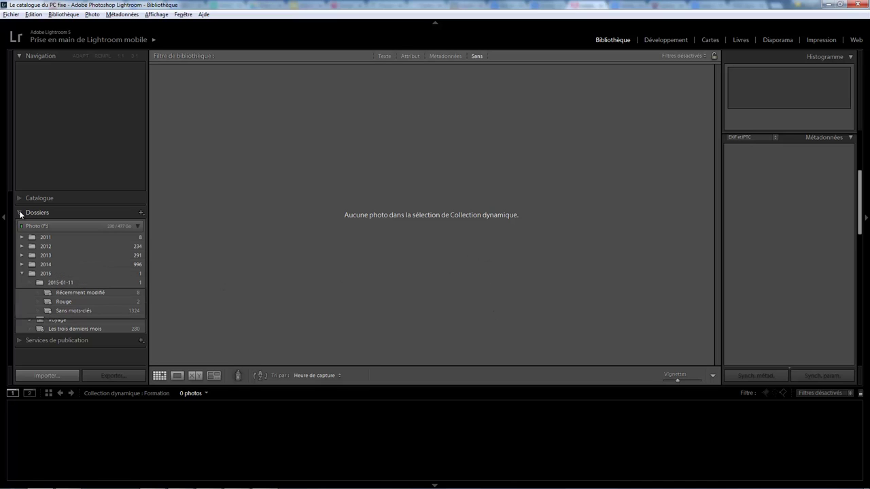
{"action": "left_click", "coordinate": [55, 264]}
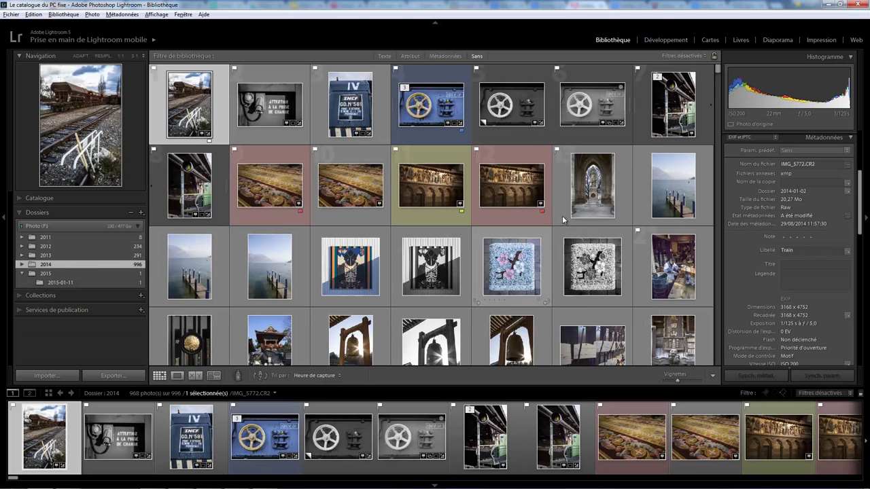
{"action": "left_click", "coordinate": [561, 210]}
{"action": "left_click", "coordinate": [640, 264], "text": "ctrl"}
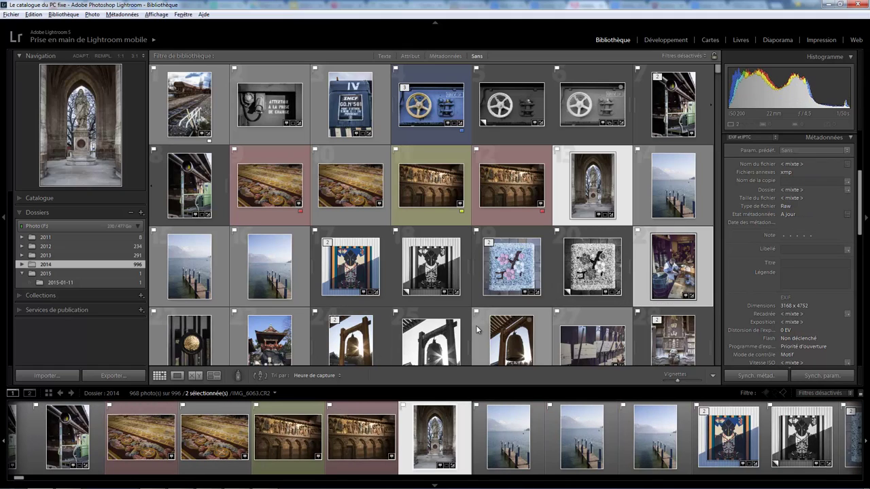
{"action": "left_click", "coordinate": [541, 325], "text": "ctrl"}
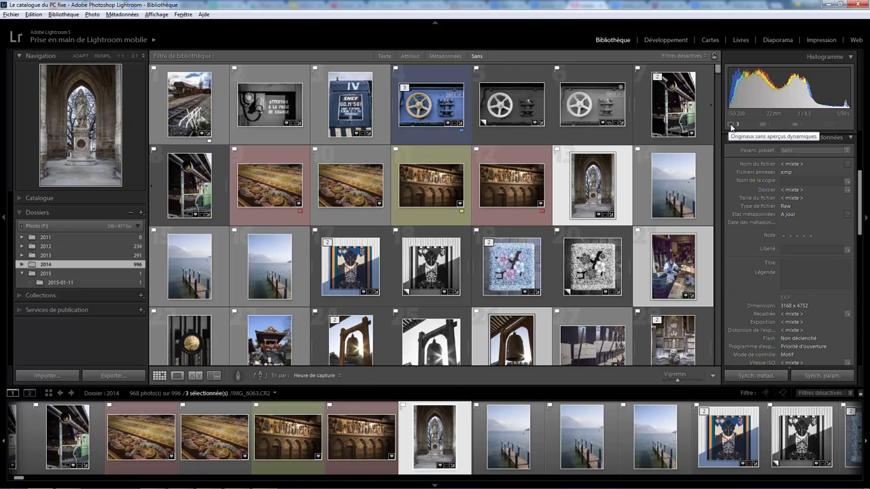
{"action": "left_click", "coordinate": [732, 127]}
{"action": "left_click", "coordinate": [491, 293]}
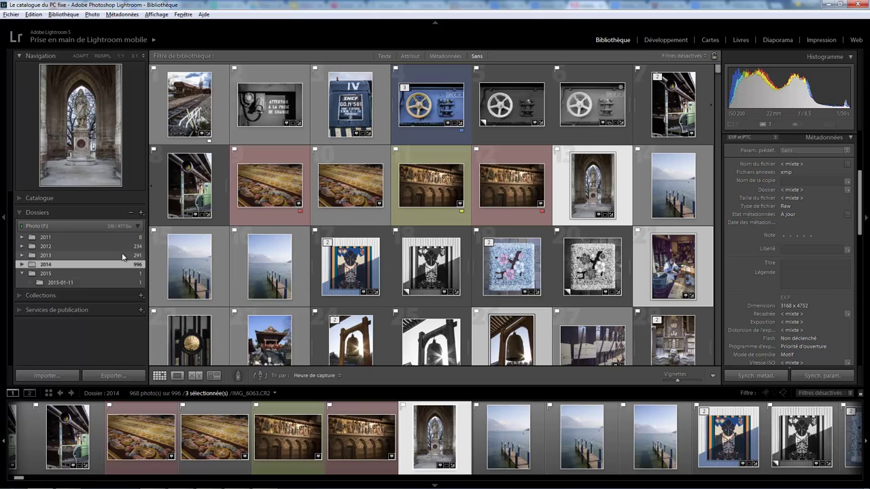
{"action": "left_click", "coordinate": [32, 295]}
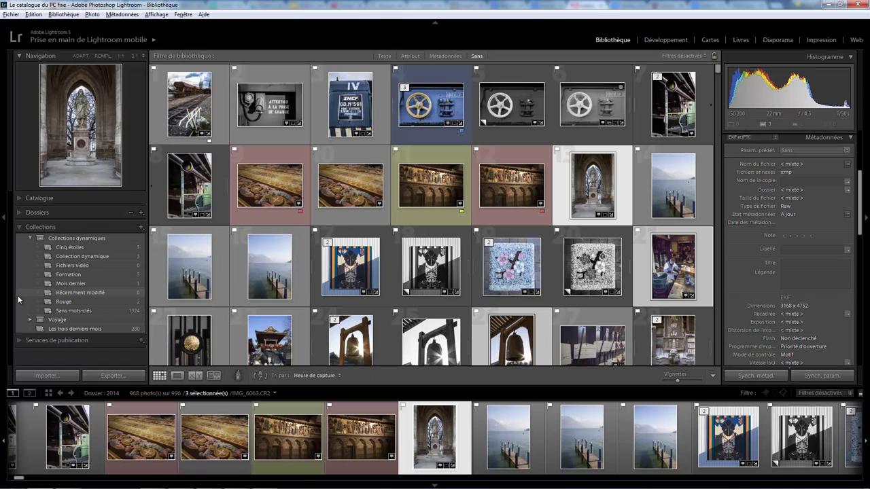
{"action": "left_click", "coordinate": [78, 274]}
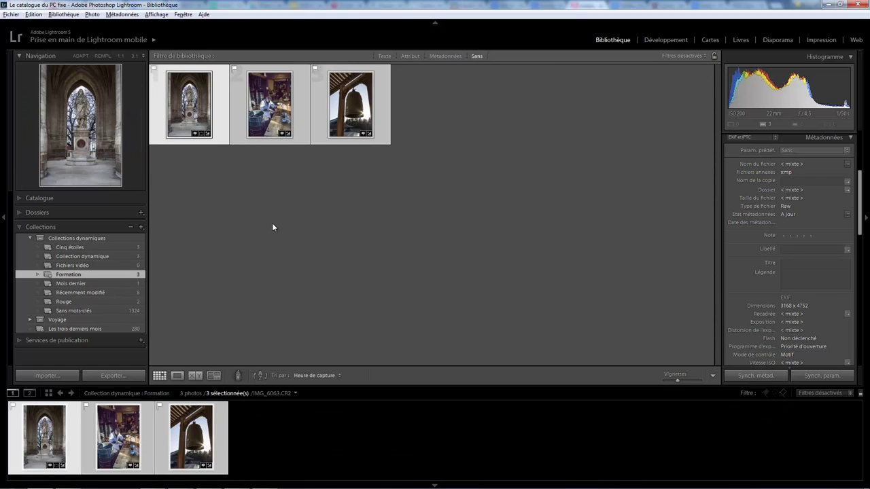